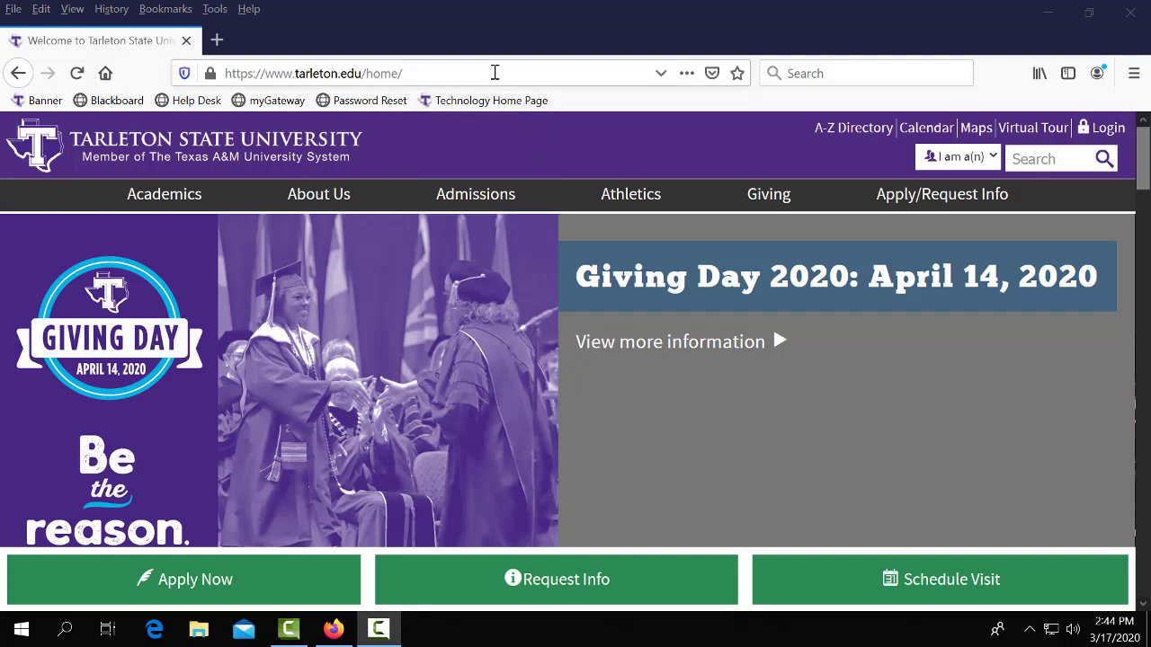
Show the Tarleton website's Login dropdown listing myGateway, Canvas and Student Email
{"action": "left_click", "coordinate": [407, 74]}
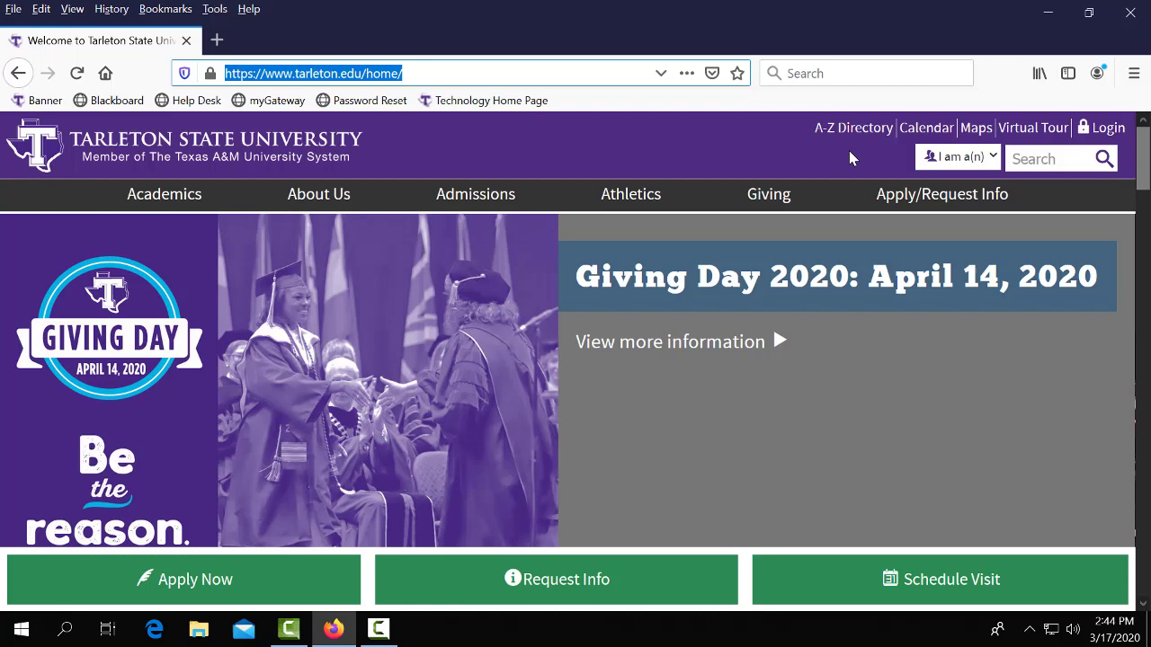
{"action": "left_click", "coordinate": [1097, 137]}
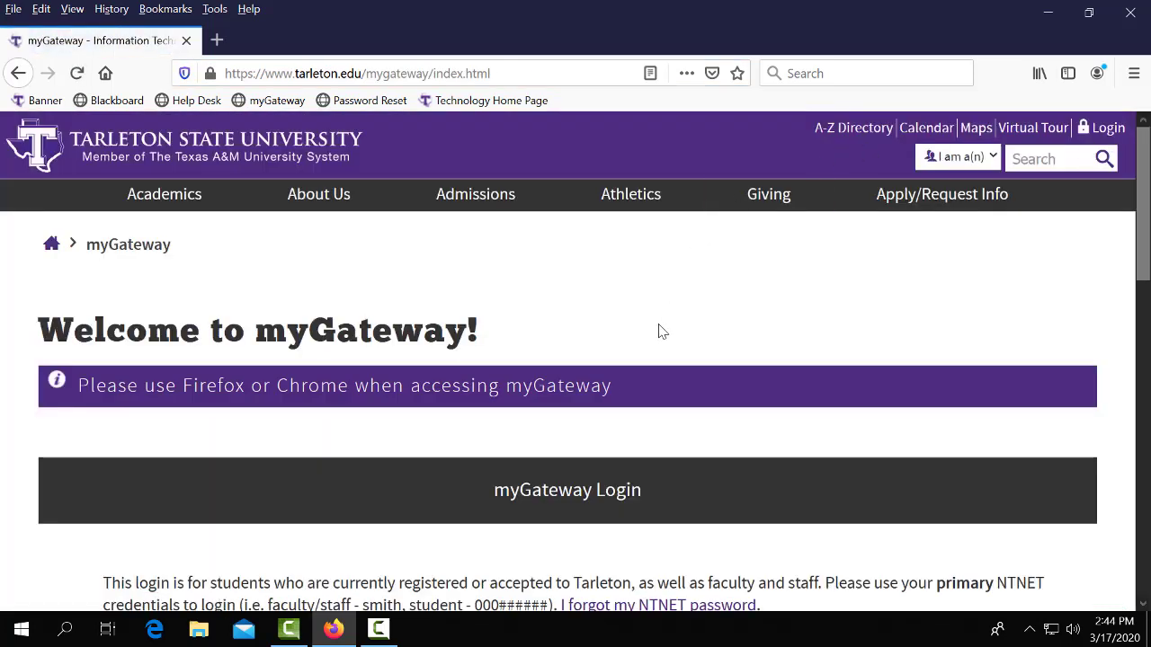
Sign in to myGateway with the student username and password, approving with a Duo push
{"action": "left_click", "coordinate": [663, 493]}
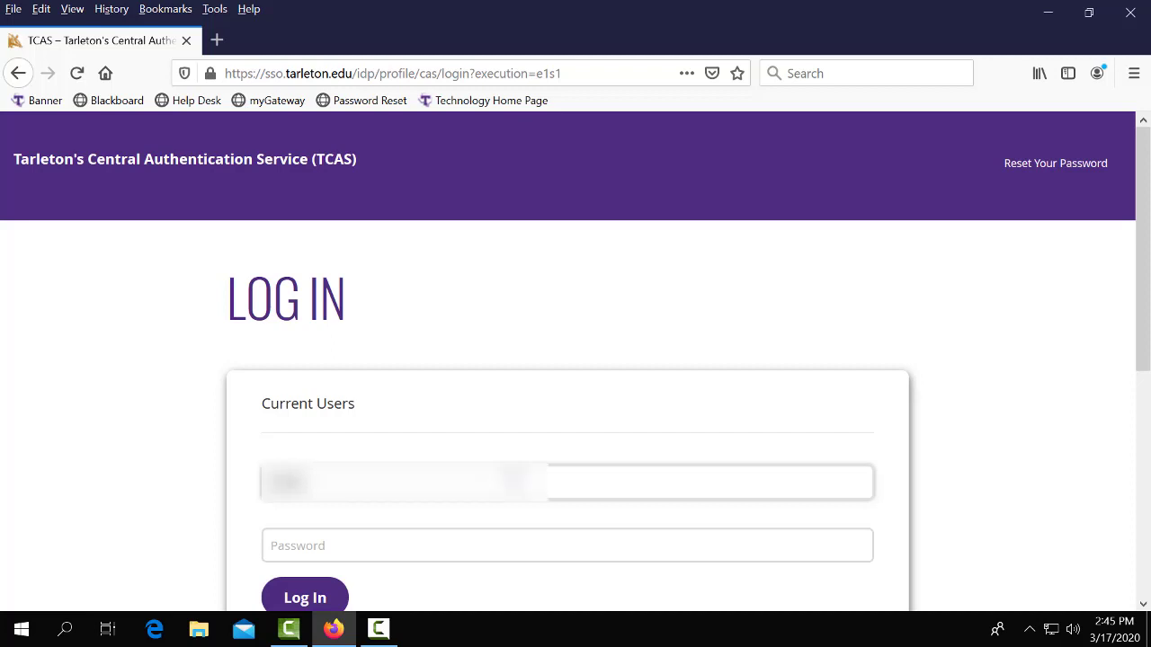
{"action": "type", "text": "name"}
{"action": "left_click", "coordinate": [527, 562]}
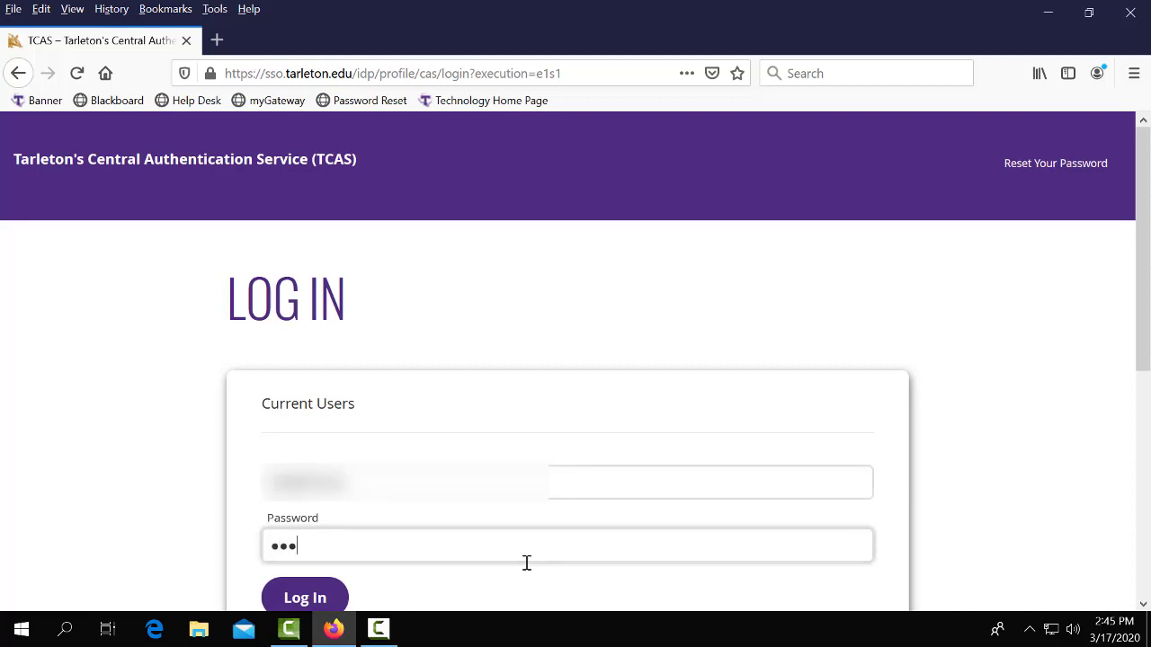
{"action": "type", "text": "•"}
{"action": "key", "text": "Return"}
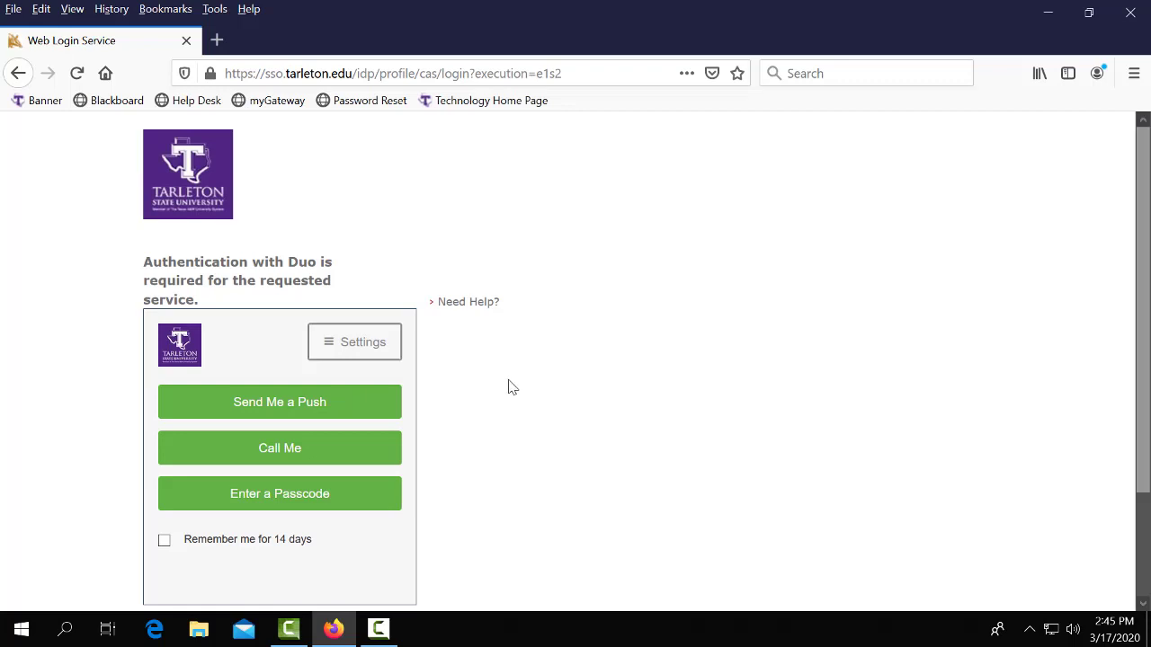
{"action": "left_click", "coordinate": [389, 408]}
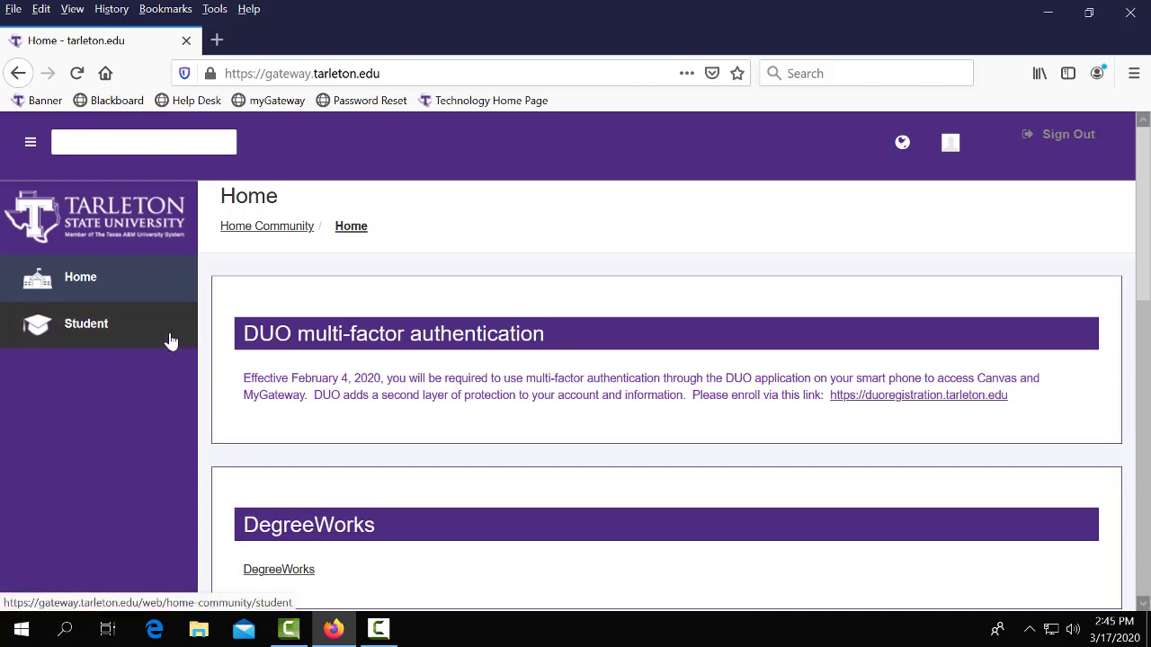
Go through Student, DuckTrax, Online Services & Financial Aid and Registration to Schedule Planner, submitting Fall 2020
{"action": "left_click", "coordinate": [117, 343]}
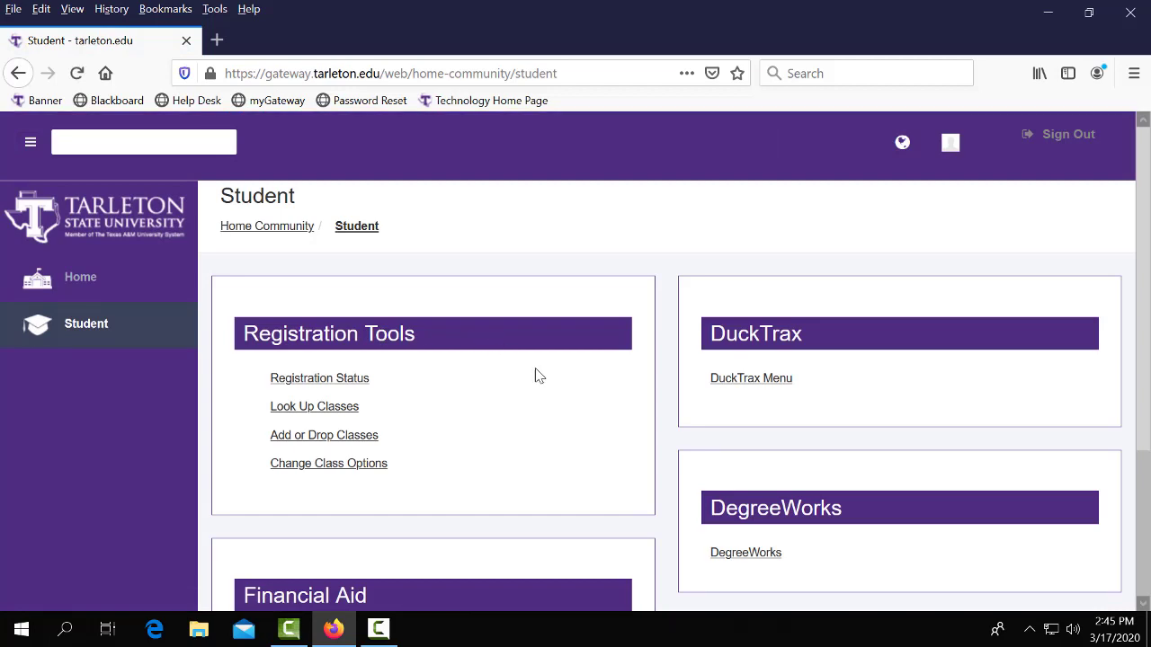
{"action": "left_click", "coordinate": [733, 381]}
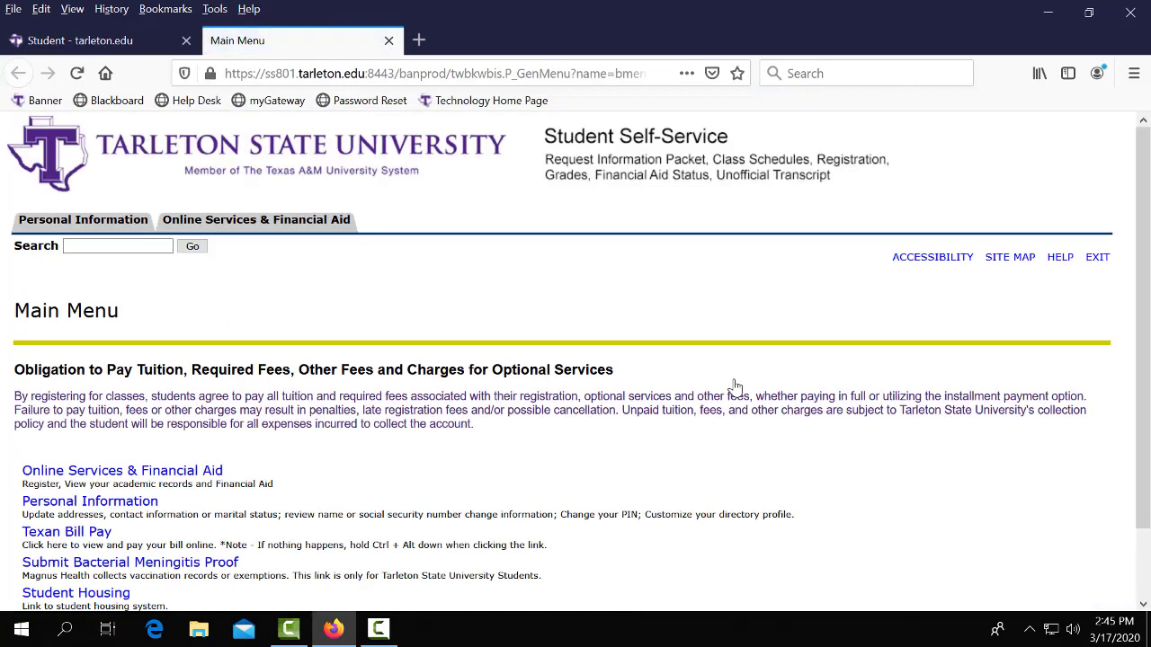
{"action": "left_click", "coordinate": [293, 223]}
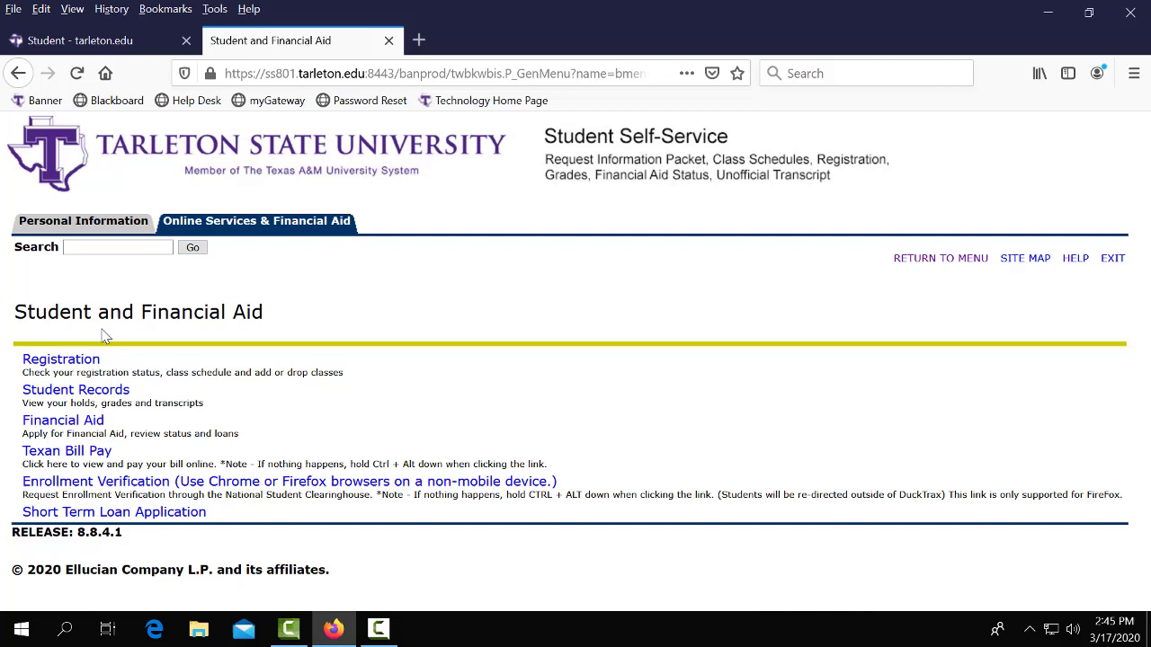
{"action": "left_click", "coordinate": [68, 360]}
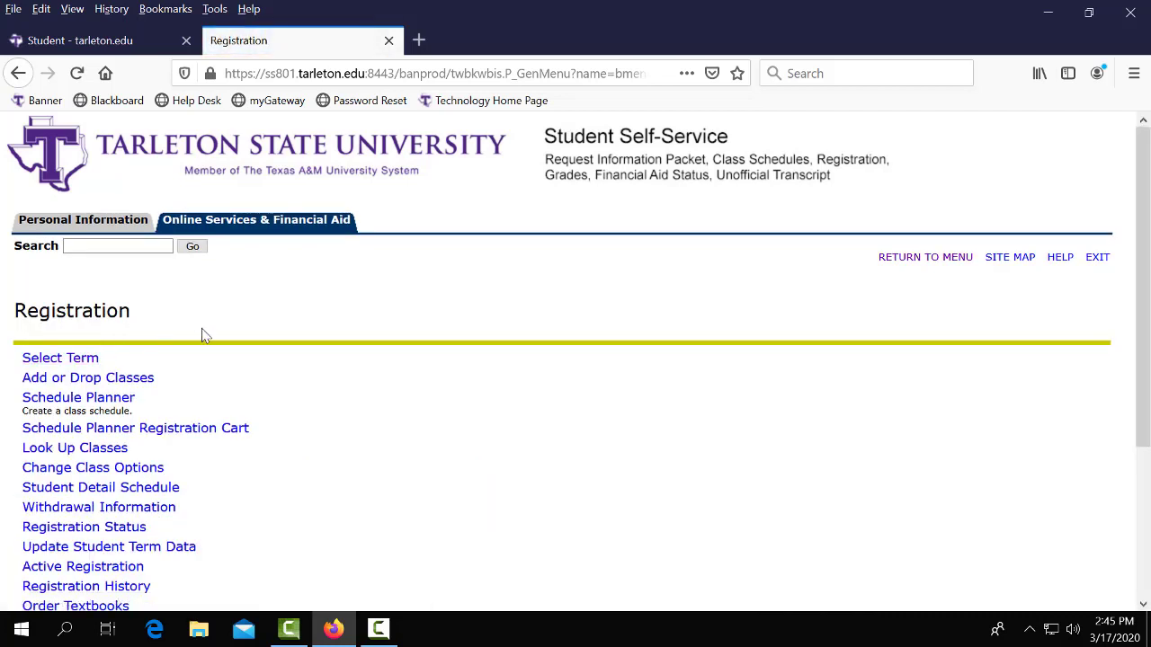
{"action": "left_click", "coordinate": [116, 403]}
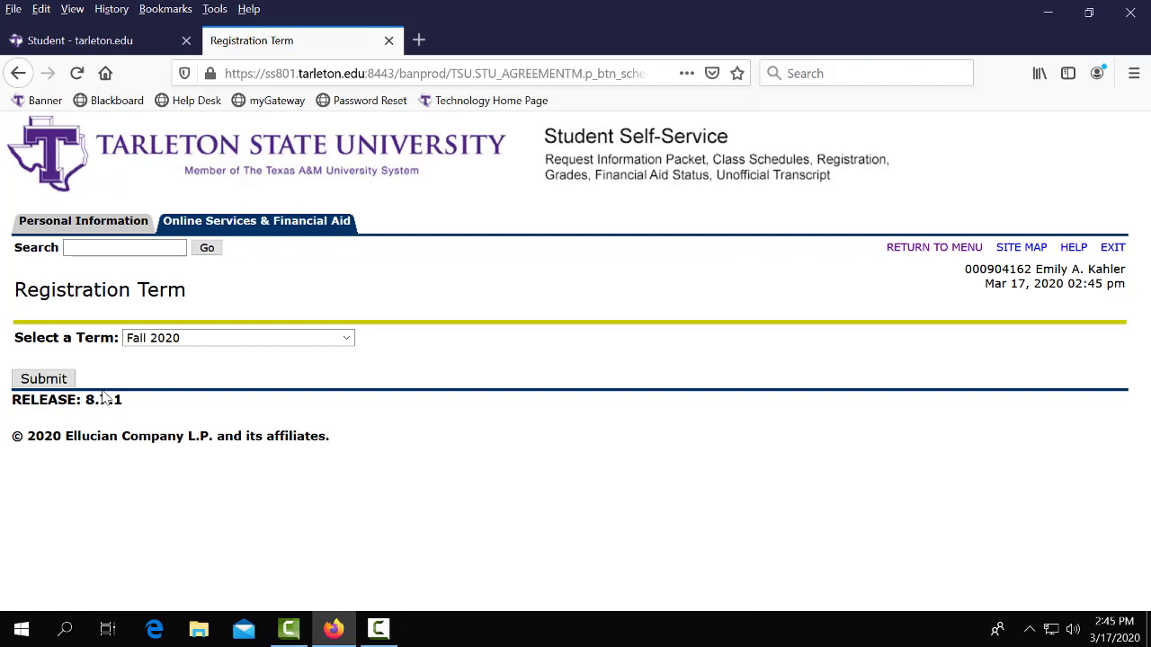
{"action": "left_click", "coordinate": [70, 384]}
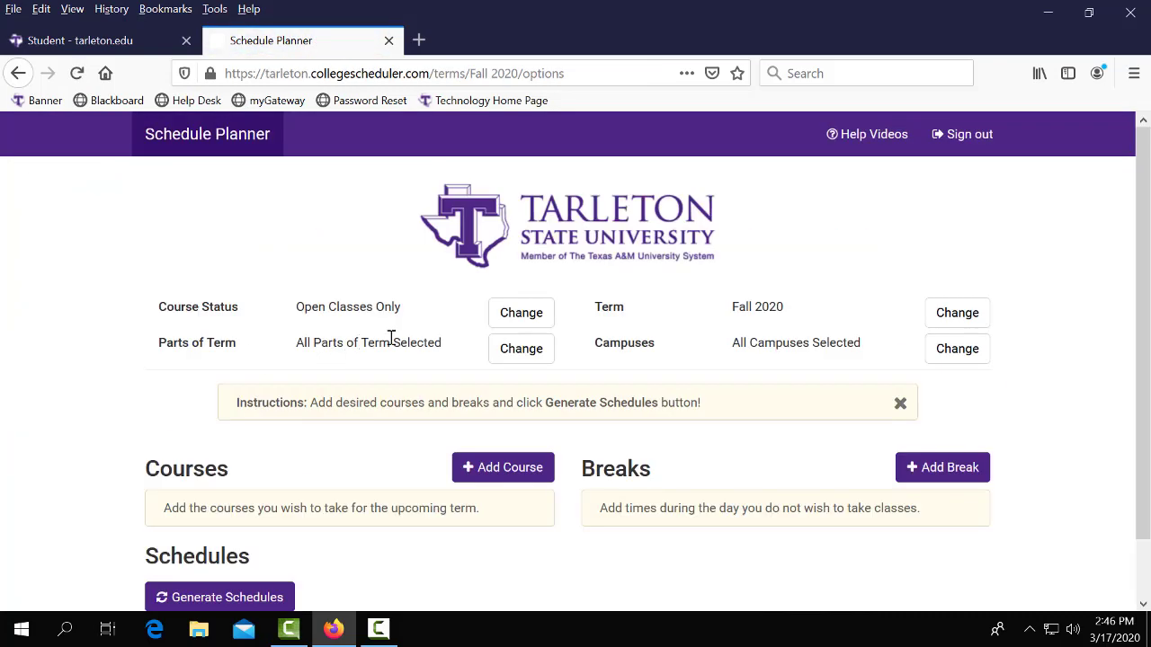
Scroll down the Fall 2020 planner options to reach the Add Break button
{"action": "scroll", "coordinate": [414, 382], "scroll_direction": "down", "scroll_amount": 1}
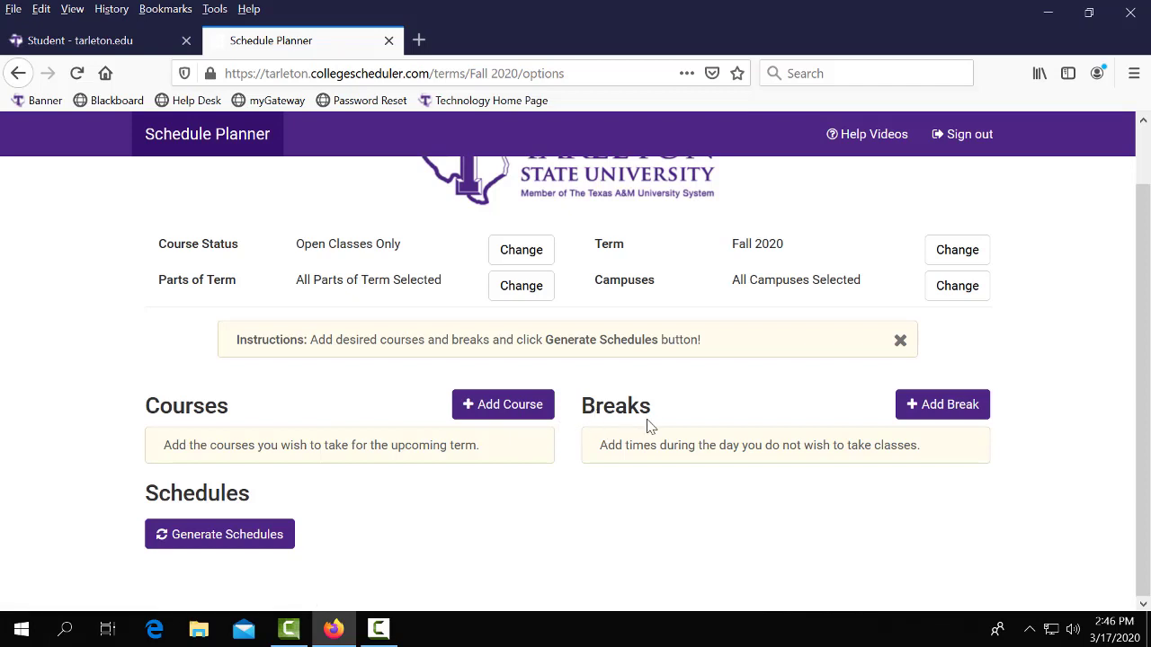
Add a Lunch break from 12:00pm to 1:00pm on Monday, Wednesday and Friday
{"action": "left_click", "coordinate": [933, 415]}
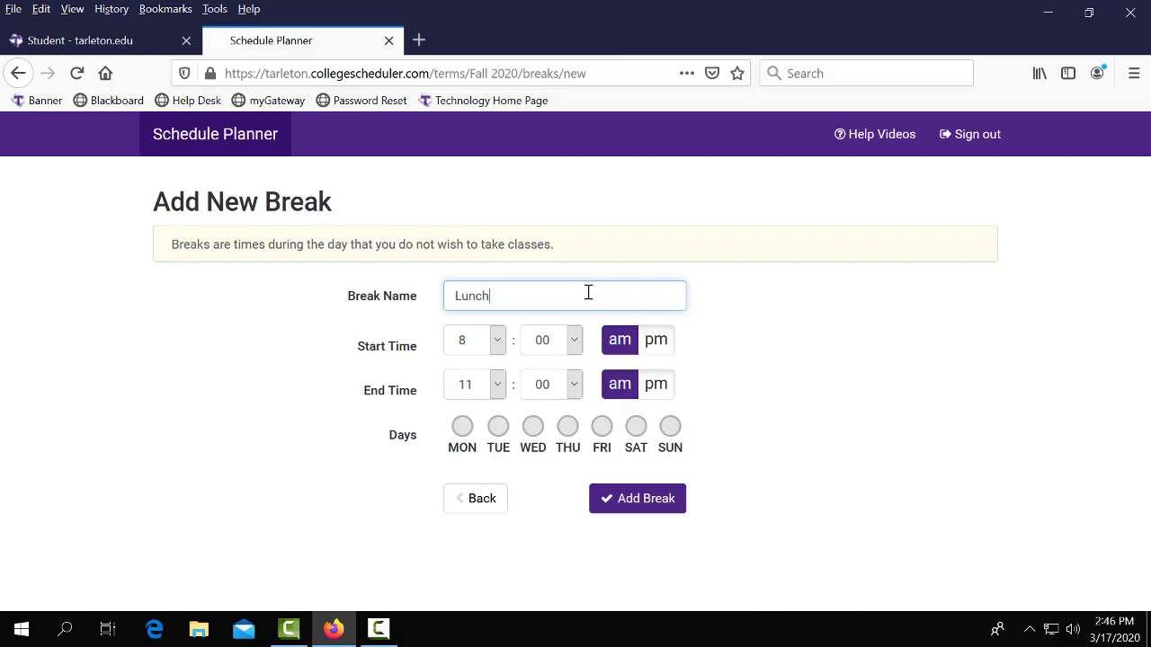
{"action": "left_click", "coordinate": [497, 340]}
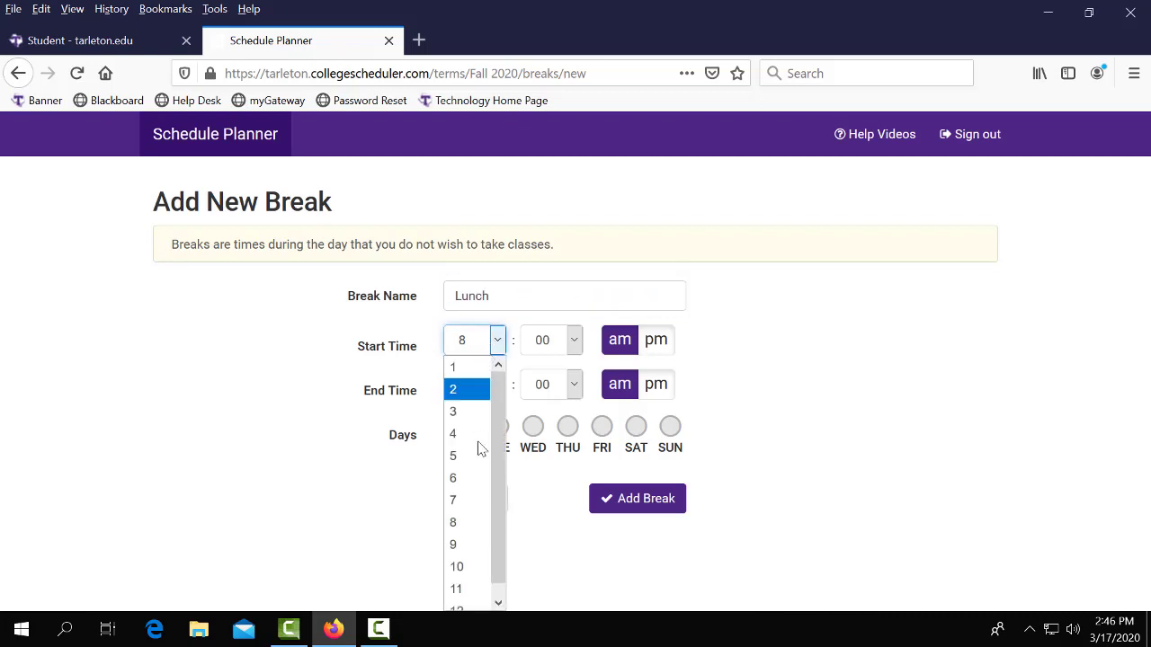
{"action": "left_click", "coordinate": [473, 596]}
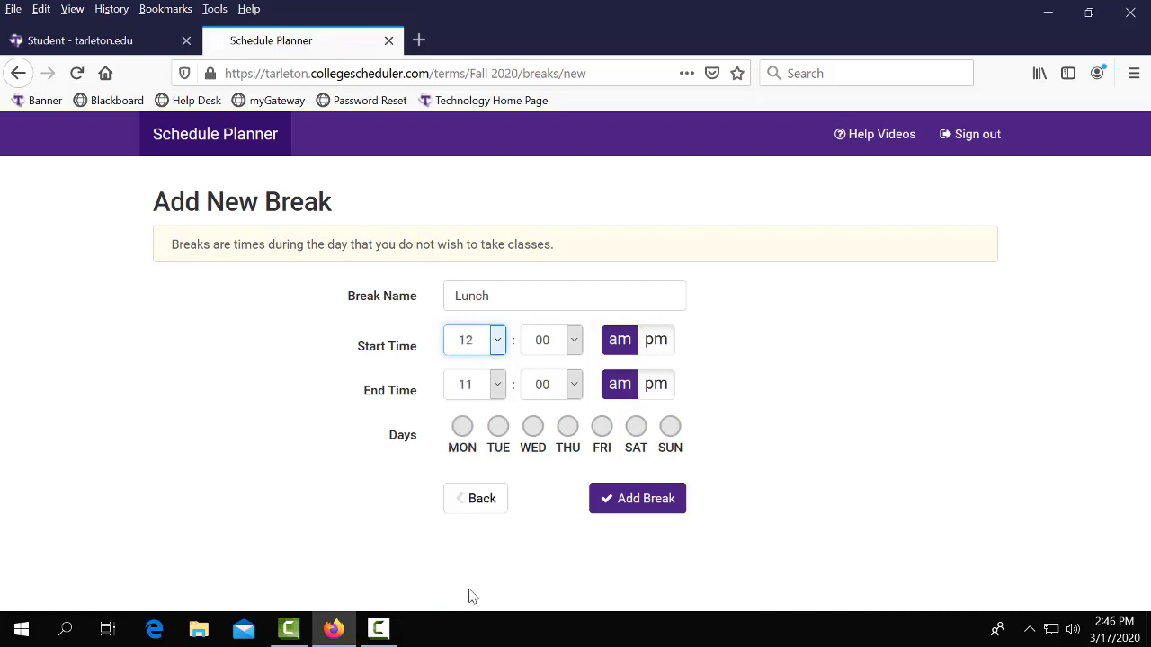
{"action": "left_click", "coordinate": [655, 339]}
{"action": "left_click", "coordinate": [494, 392]}
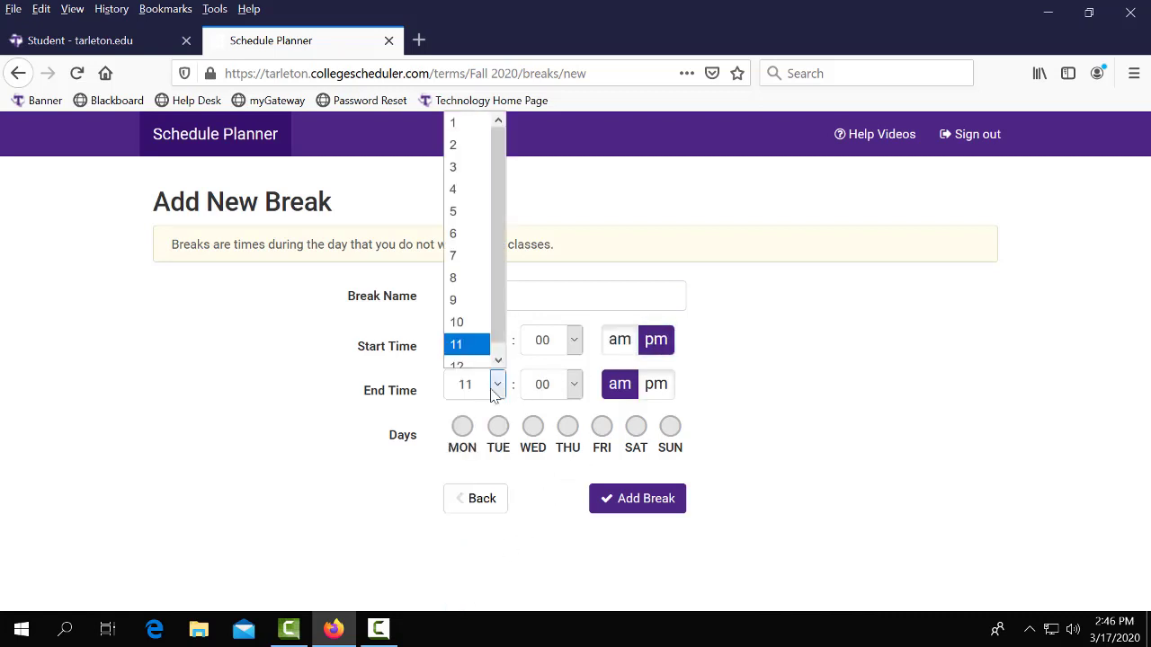
{"action": "left_click", "coordinate": [456, 119]}
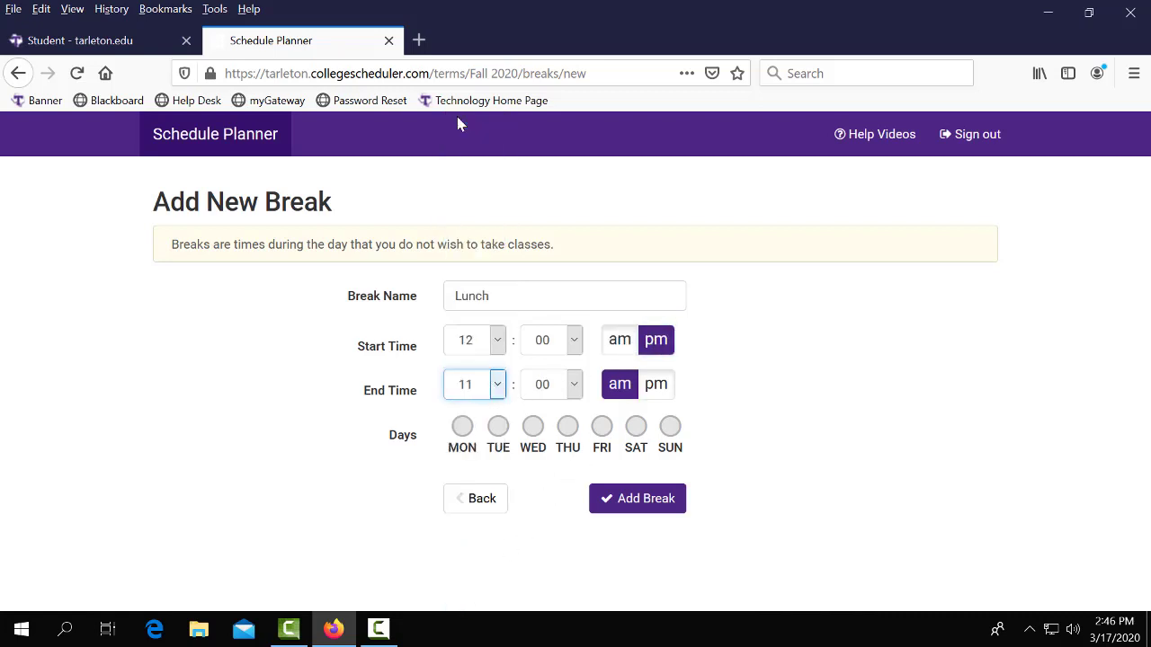
{"action": "left_click", "coordinate": [669, 388]}
{"action": "left_click", "coordinate": [463, 426]}
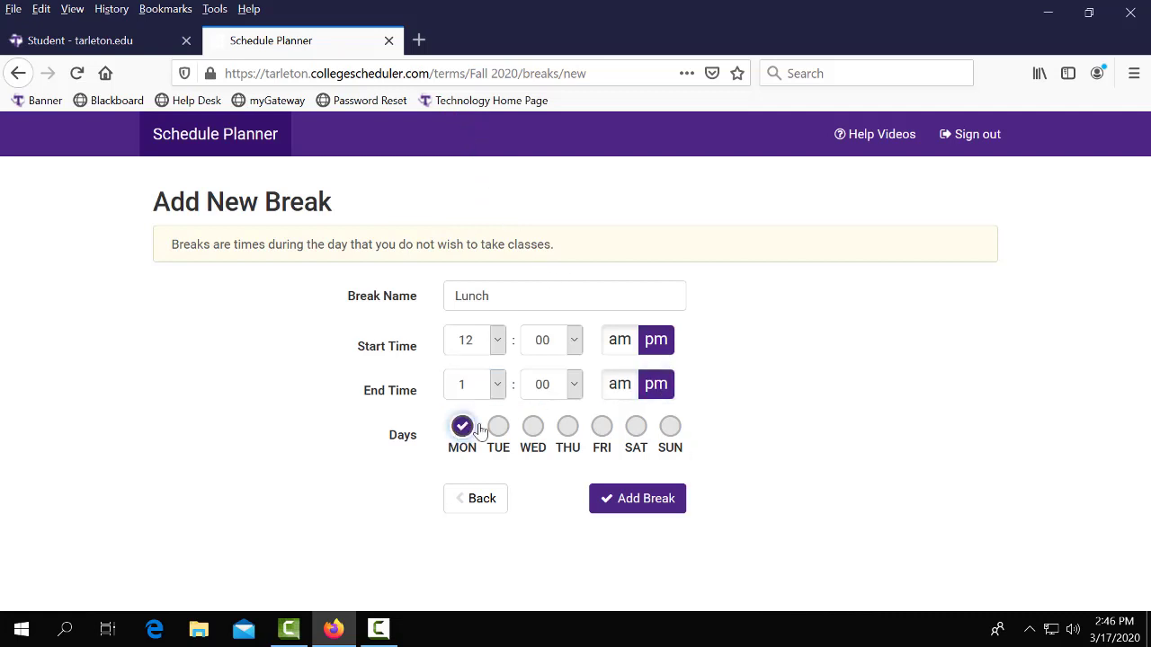
{"action": "left_click", "coordinate": [533, 428]}
{"action": "left_click", "coordinate": [601, 428]}
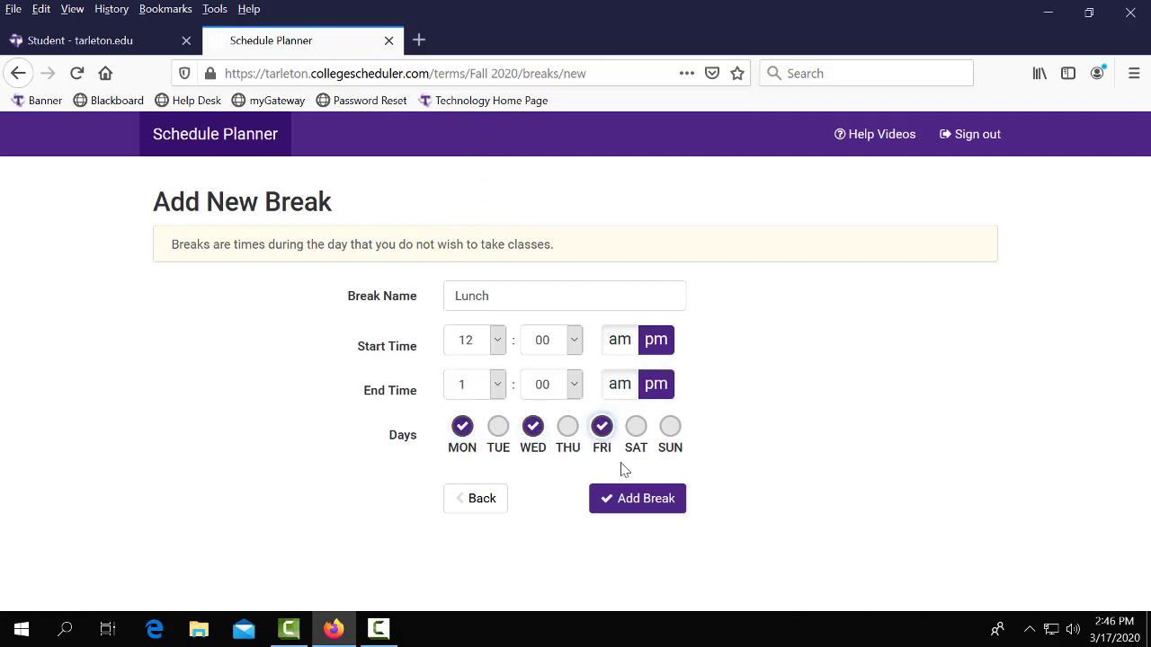
{"action": "left_click", "coordinate": [633, 507]}
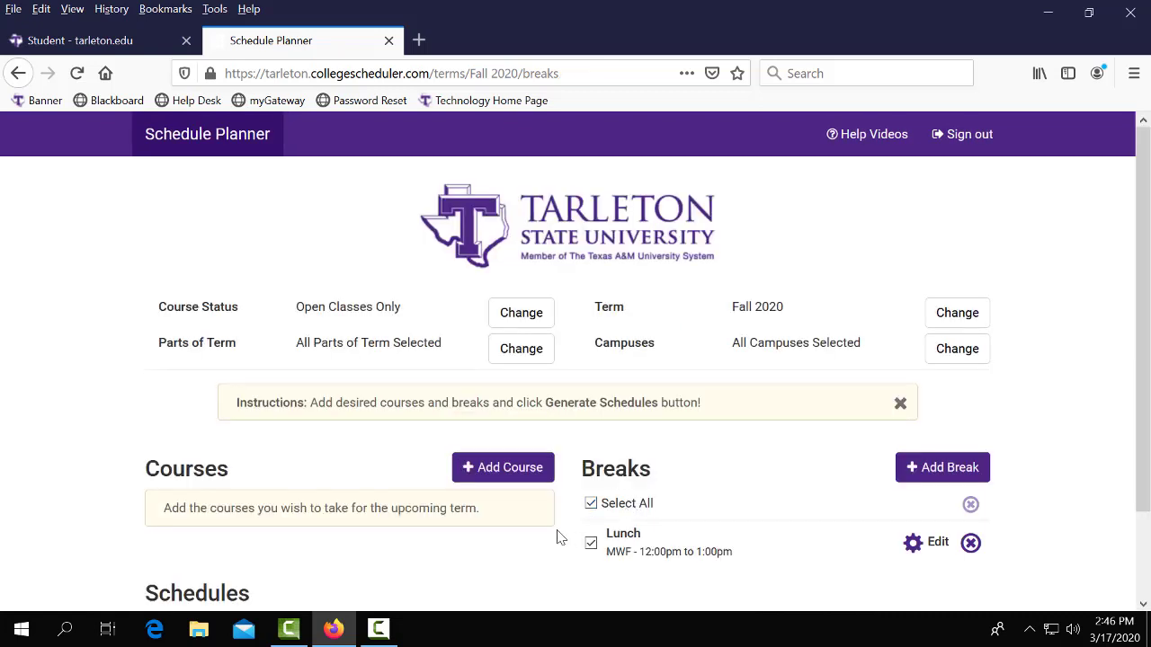
Add BIOL 2401 Anatomy and Physiology I to the course list
{"action": "left_click", "coordinate": [517, 479]}
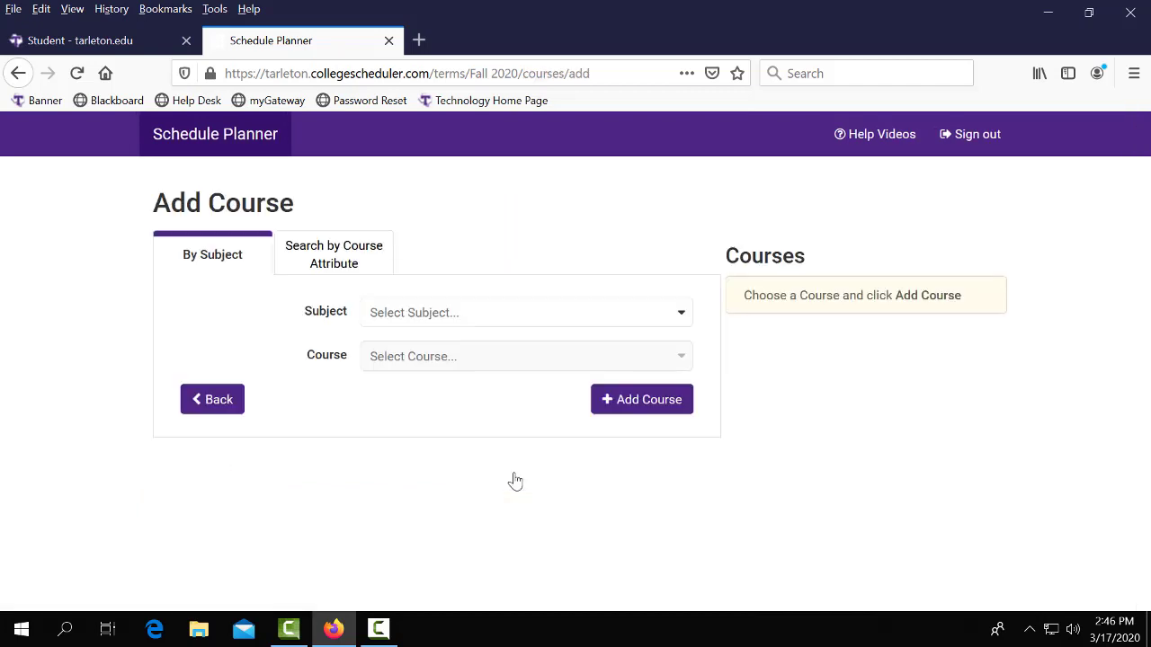
{"action": "left_click", "coordinate": [490, 323]}
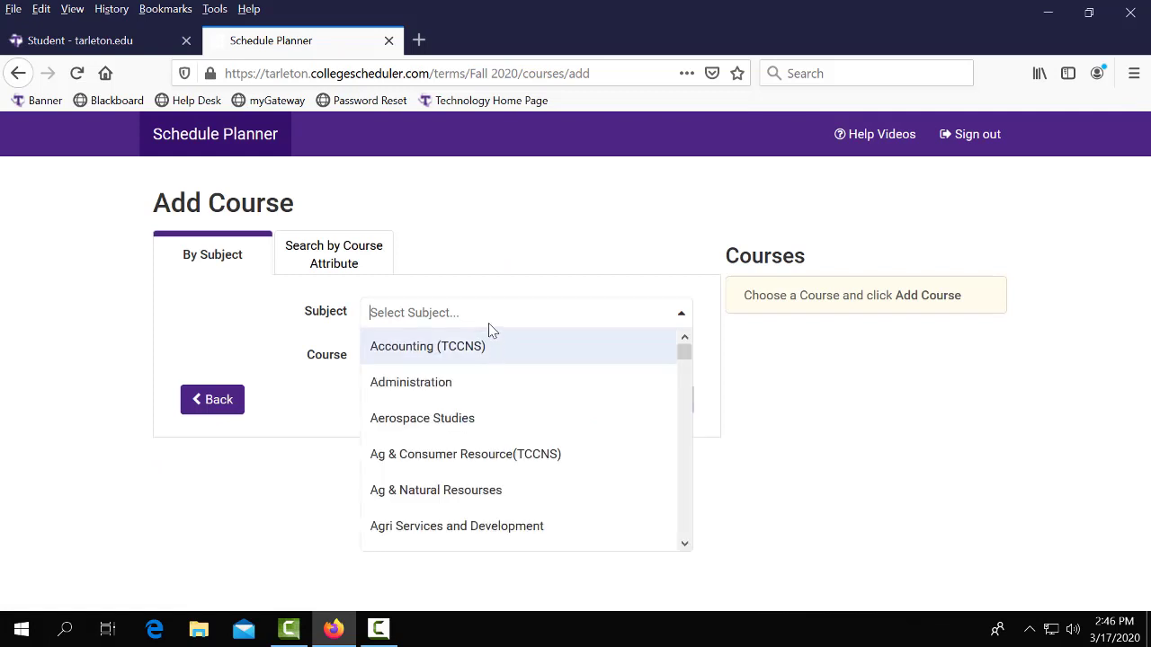
{"action": "type", "text": "bio"}
{"action": "left_click", "coordinate": [490, 335]}
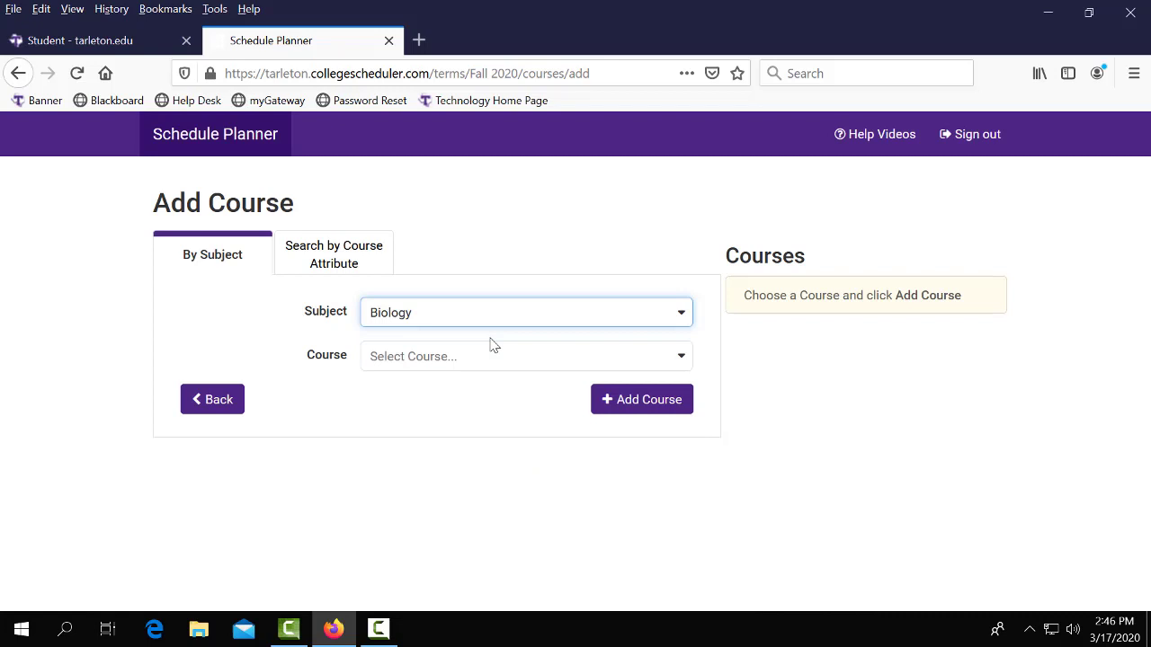
{"action": "left_click", "coordinate": [490, 364]}
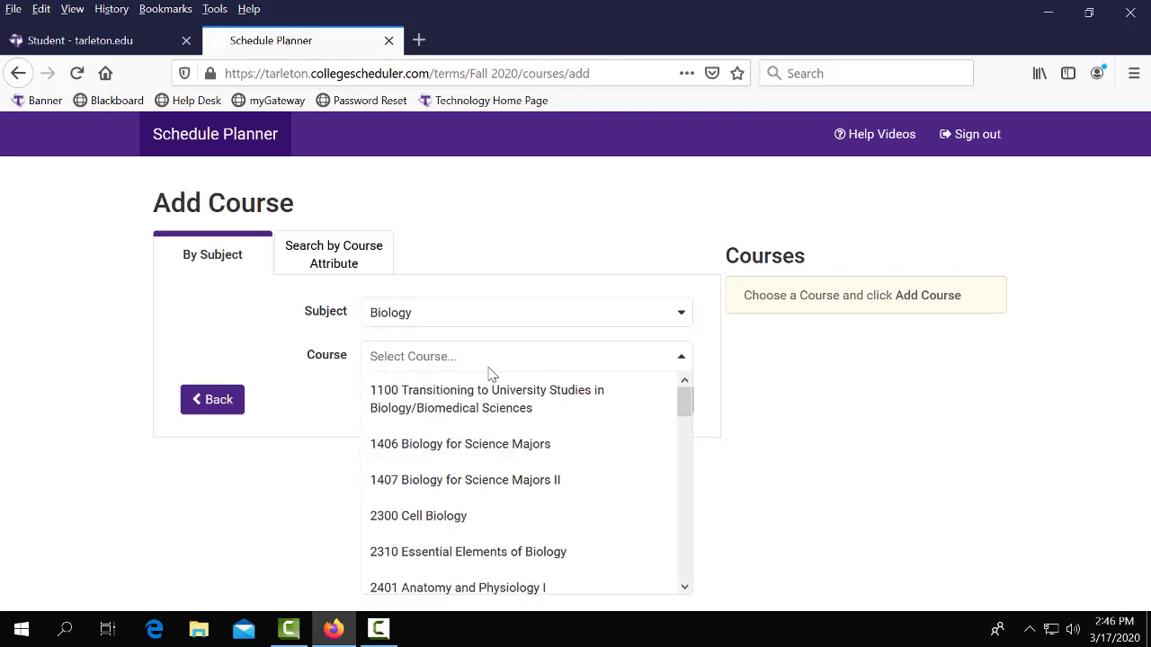
{"action": "left_click", "coordinate": [496, 584]}
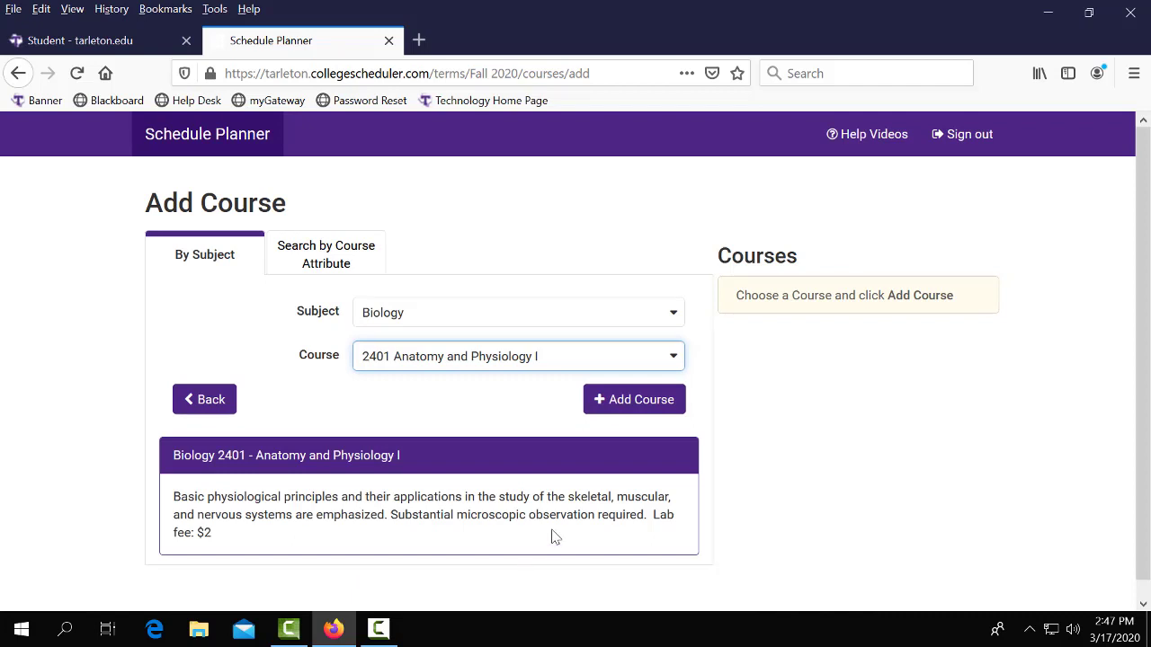
{"action": "left_click", "coordinate": [612, 413]}
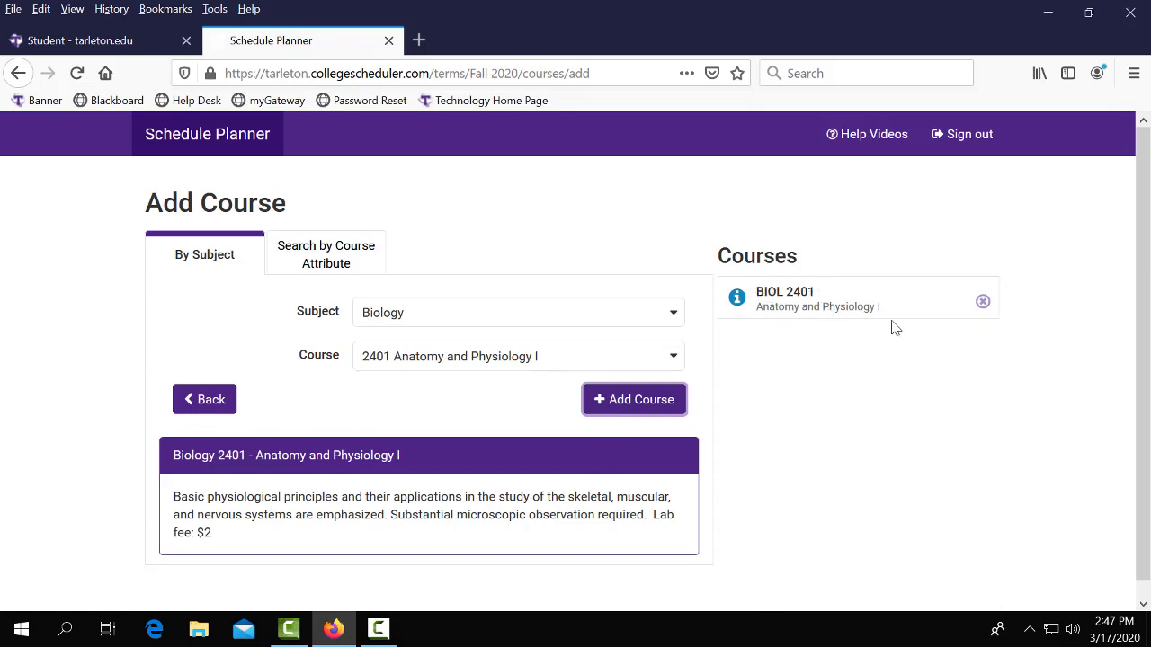
Add MATH 1314 College Algebra to the course list
{"action": "left_click", "coordinate": [651, 323]}
{"action": "type", "text": "math"}
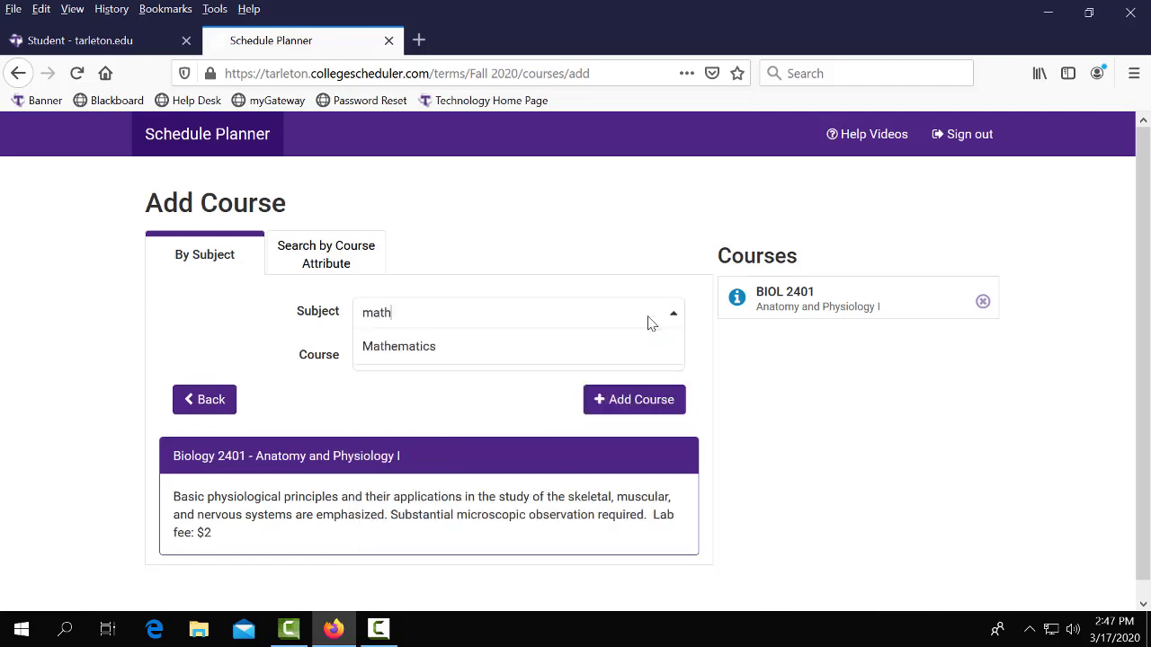
{"action": "left_click", "coordinate": [643, 347]}
{"action": "left_click", "coordinate": [635, 358]}
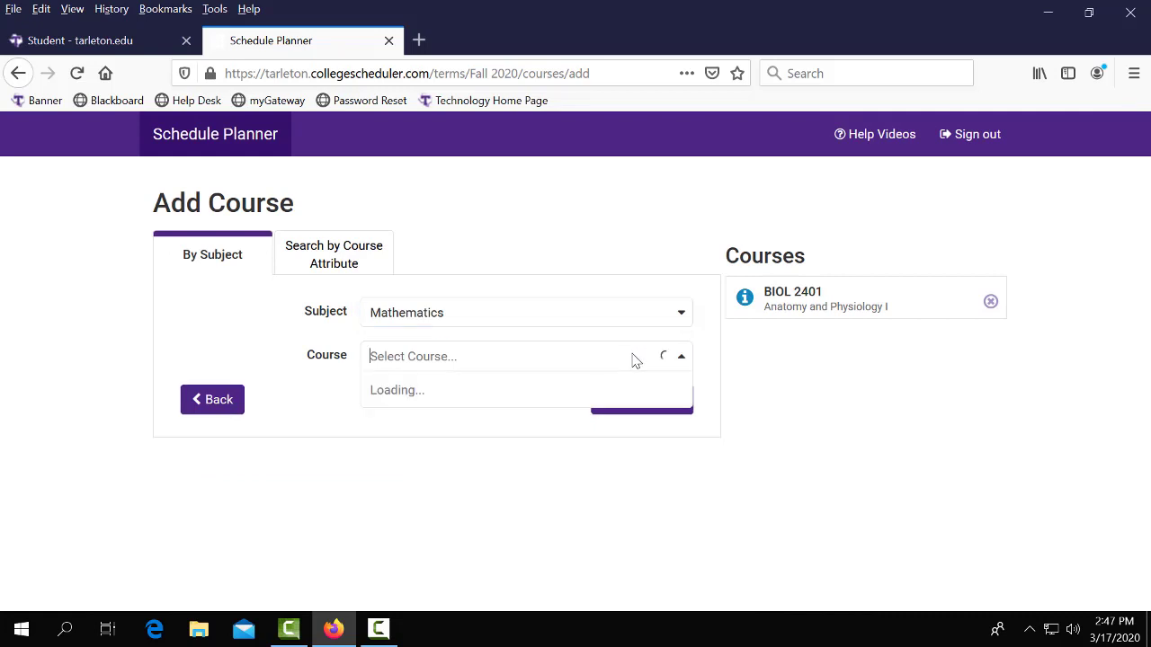
{"action": "left_click", "coordinate": [485, 478]}
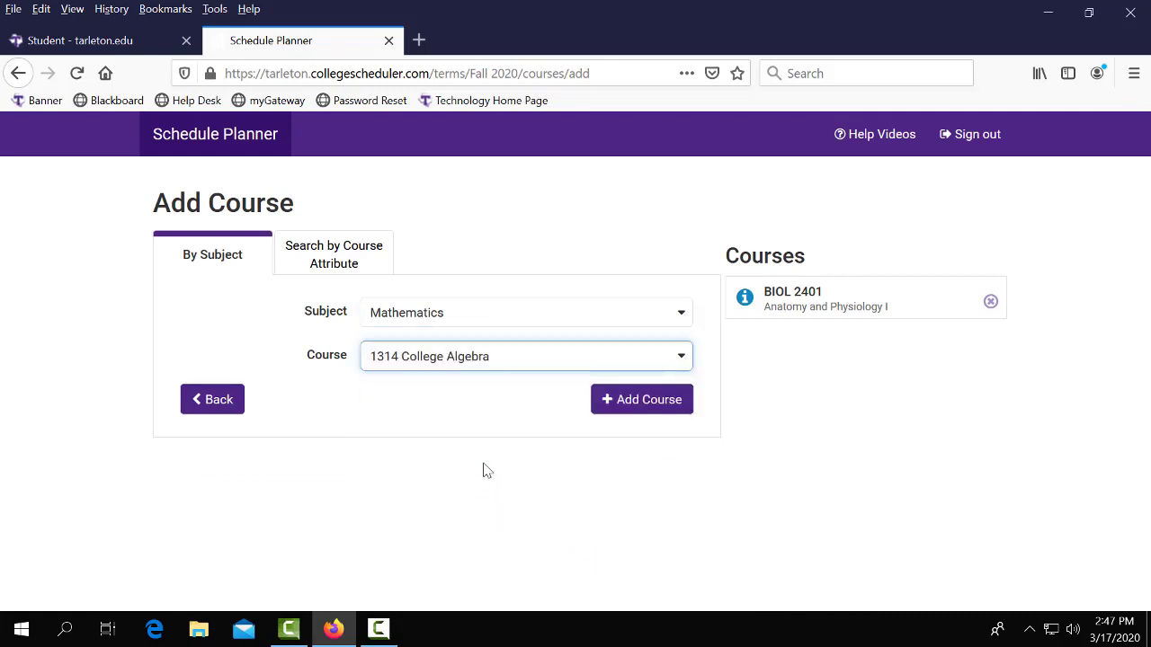
{"action": "left_click", "coordinate": [605, 397]}
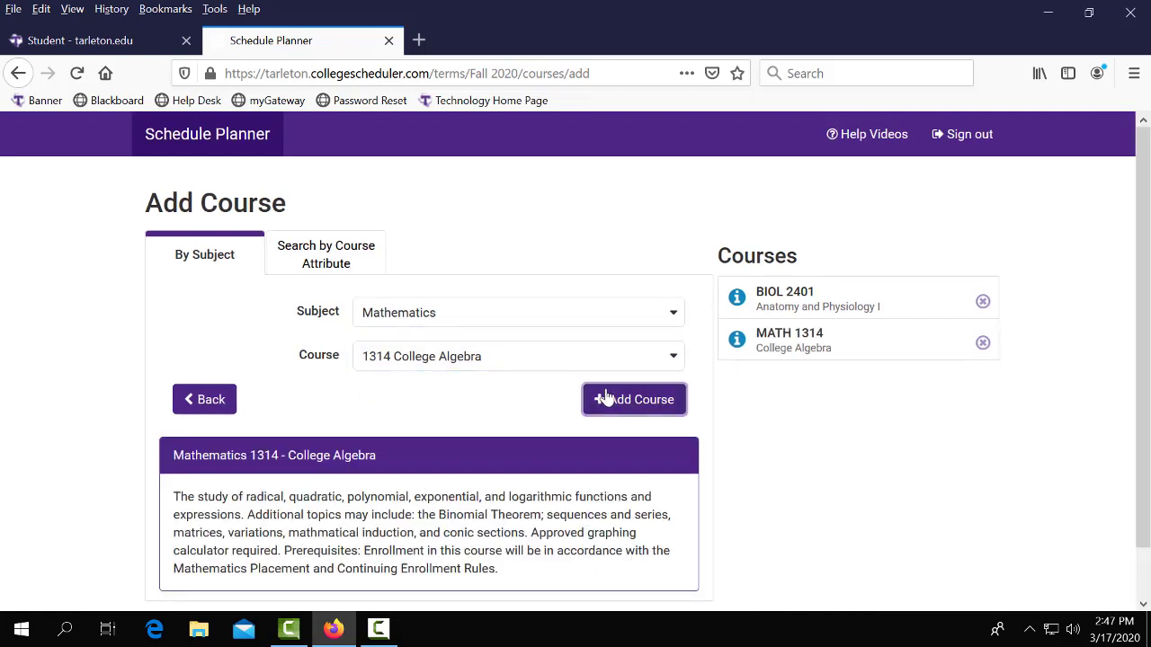
Add COMM 1315 Public Speaking to the course list
{"action": "left_click", "coordinate": [556, 324]}
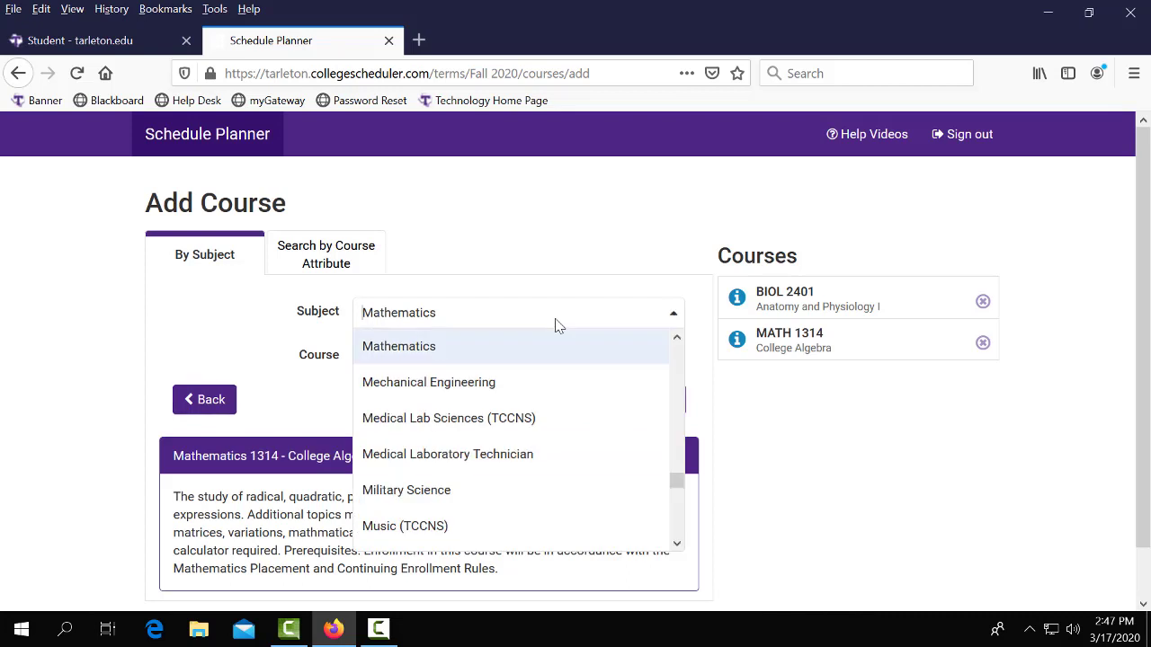
{"action": "type", "text": "comm"}
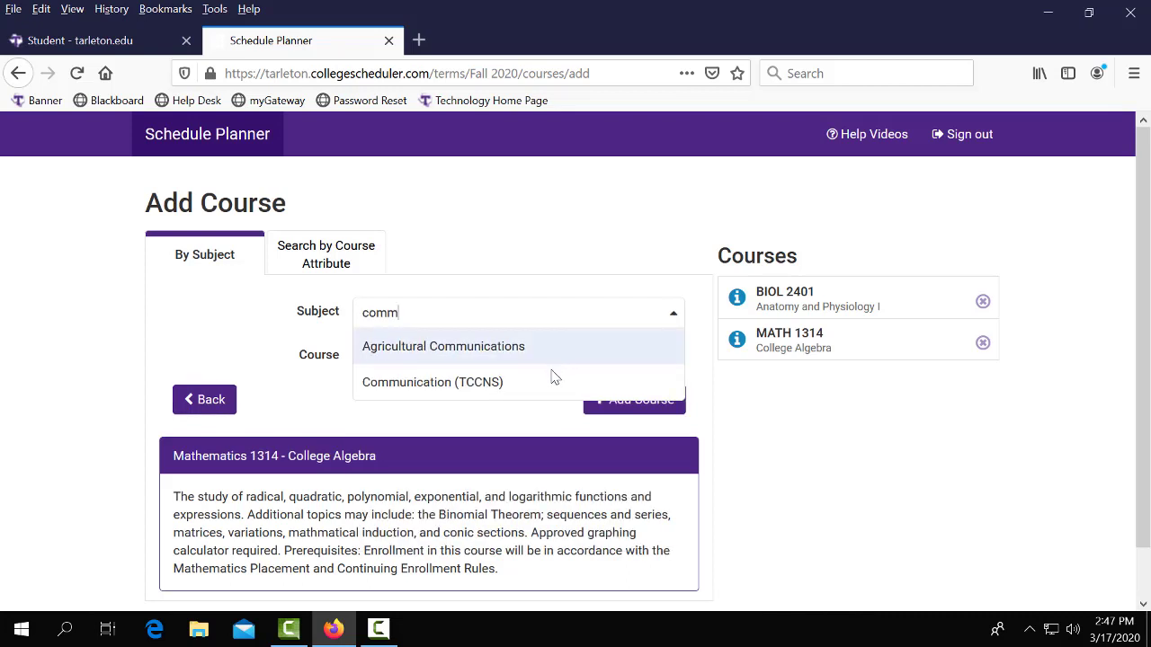
{"action": "left_click", "coordinate": [551, 380]}
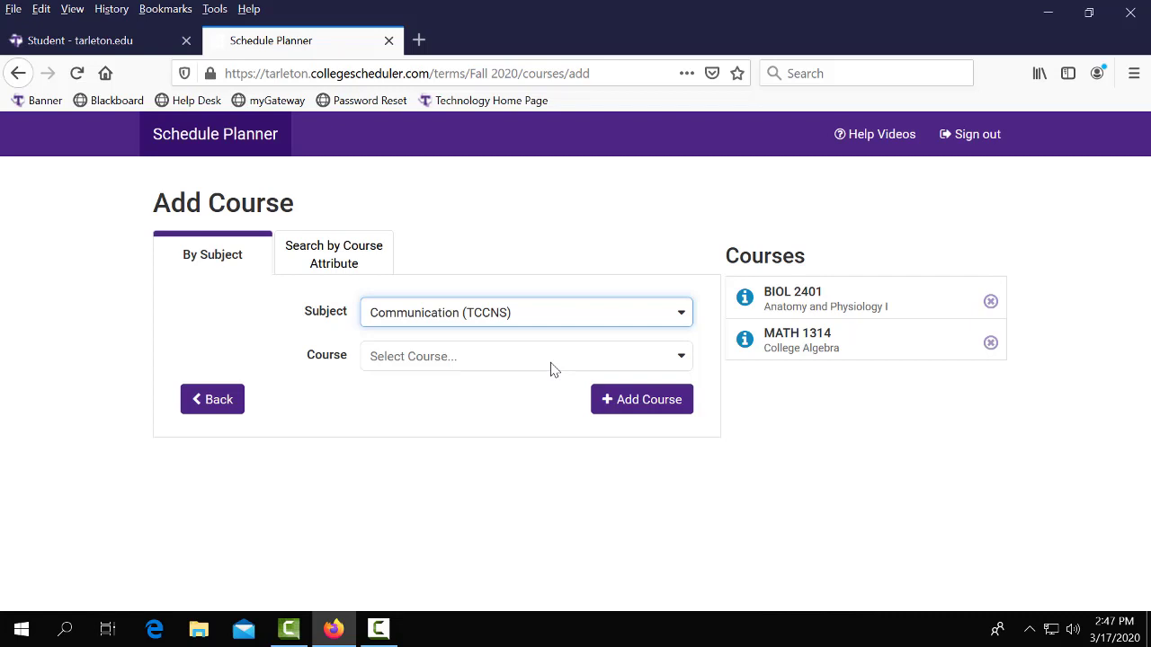
{"action": "left_click", "coordinate": [551, 369]}
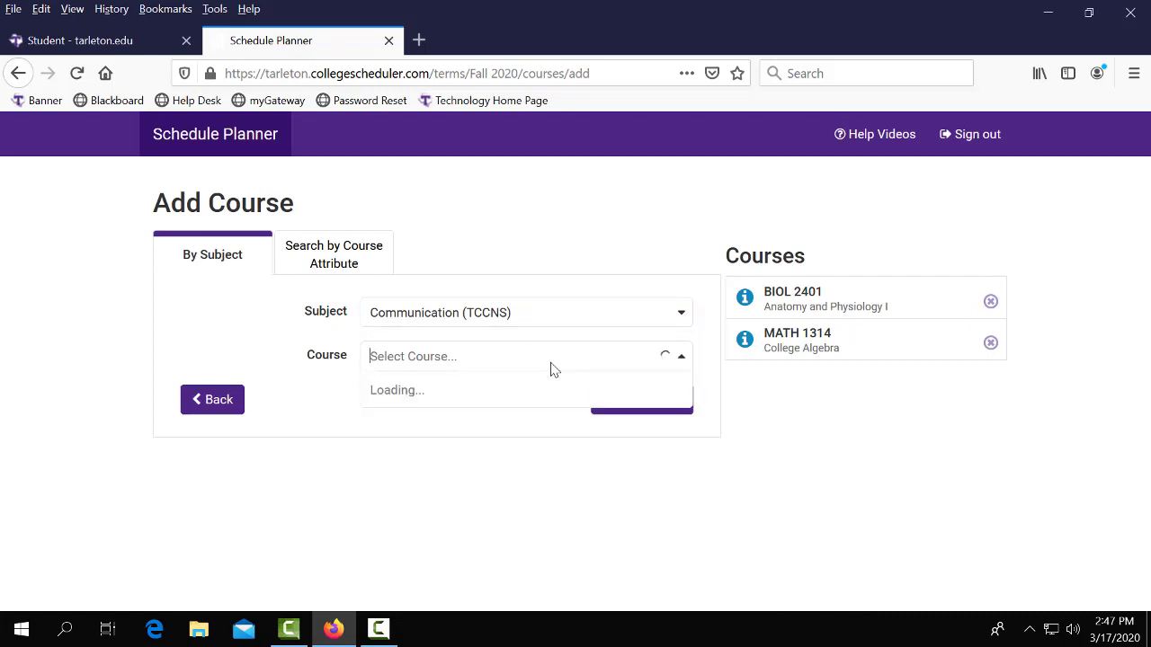
{"action": "left_click", "coordinate": [536, 514]}
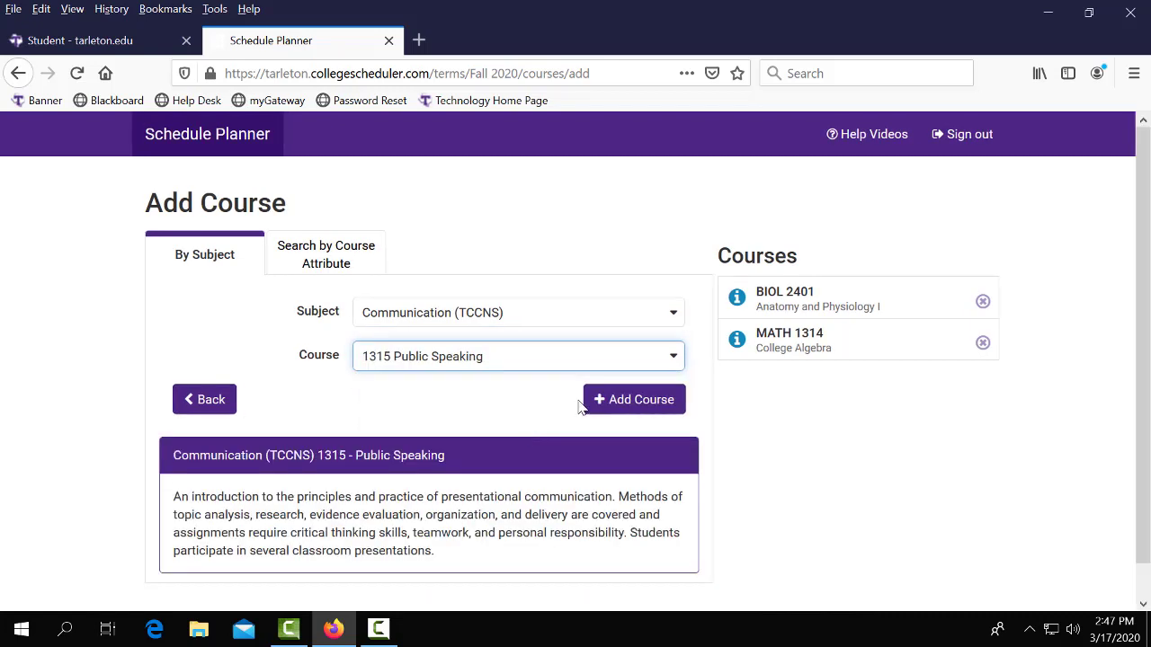
{"action": "left_click", "coordinate": [610, 401]}
Add ENGL 1301 Composition I to the course list
{"action": "left_click", "coordinate": [550, 321]}
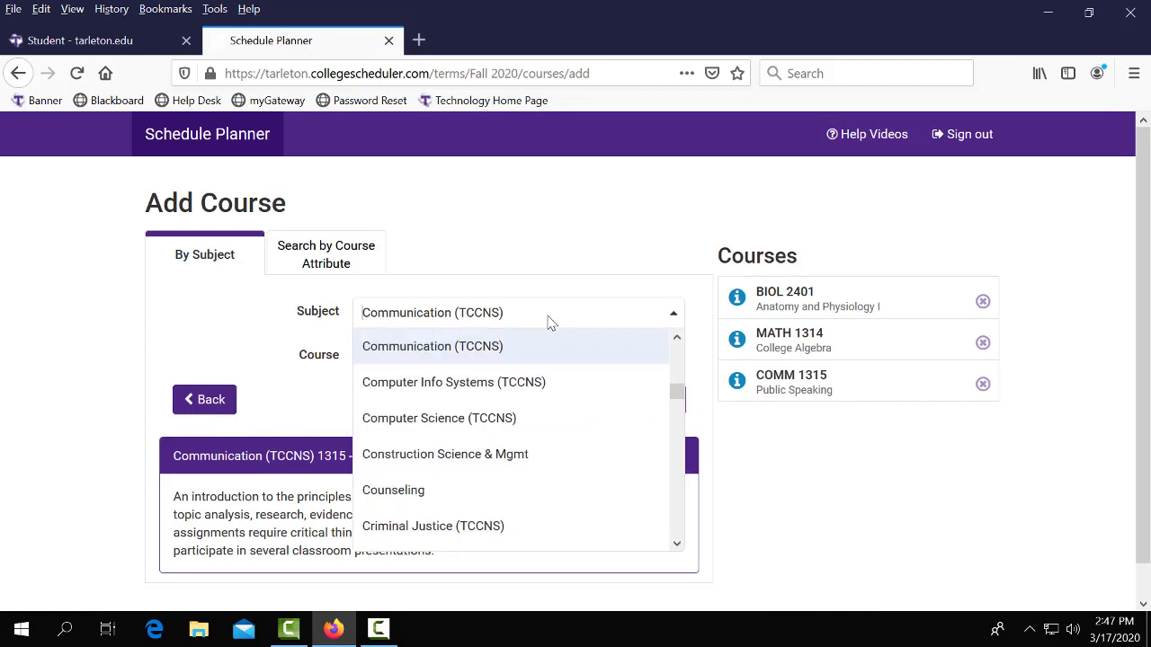
{"action": "type", "text": "engl"}
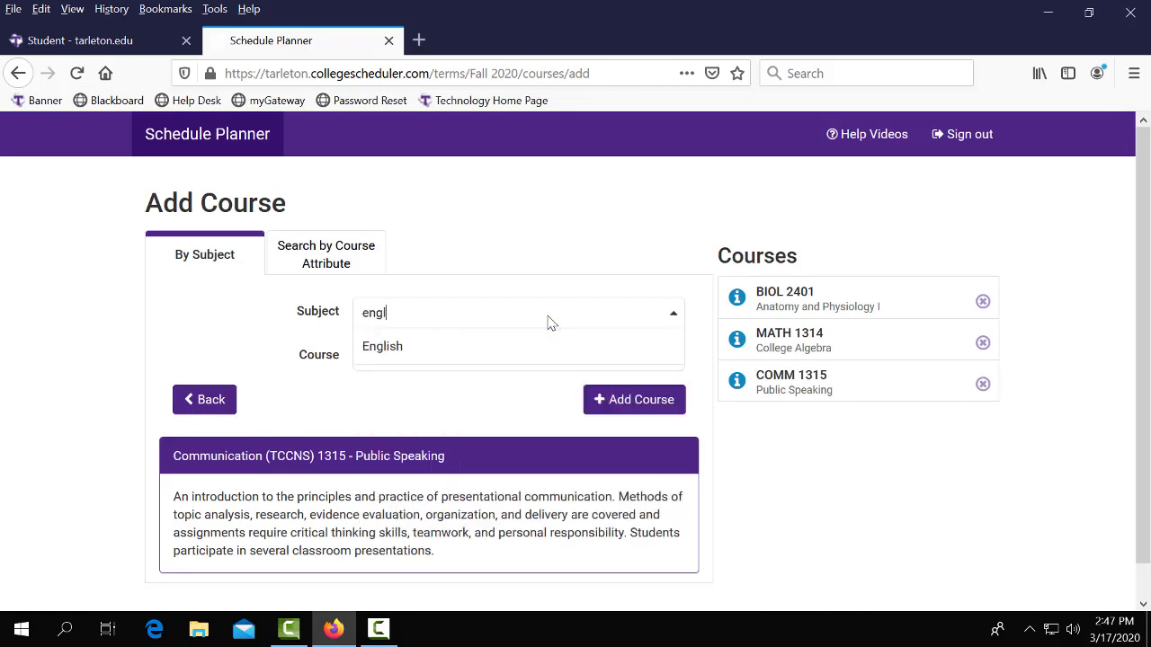
{"action": "left_click", "coordinate": [555, 344]}
{"action": "left_click", "coordinate": [557, 358]}
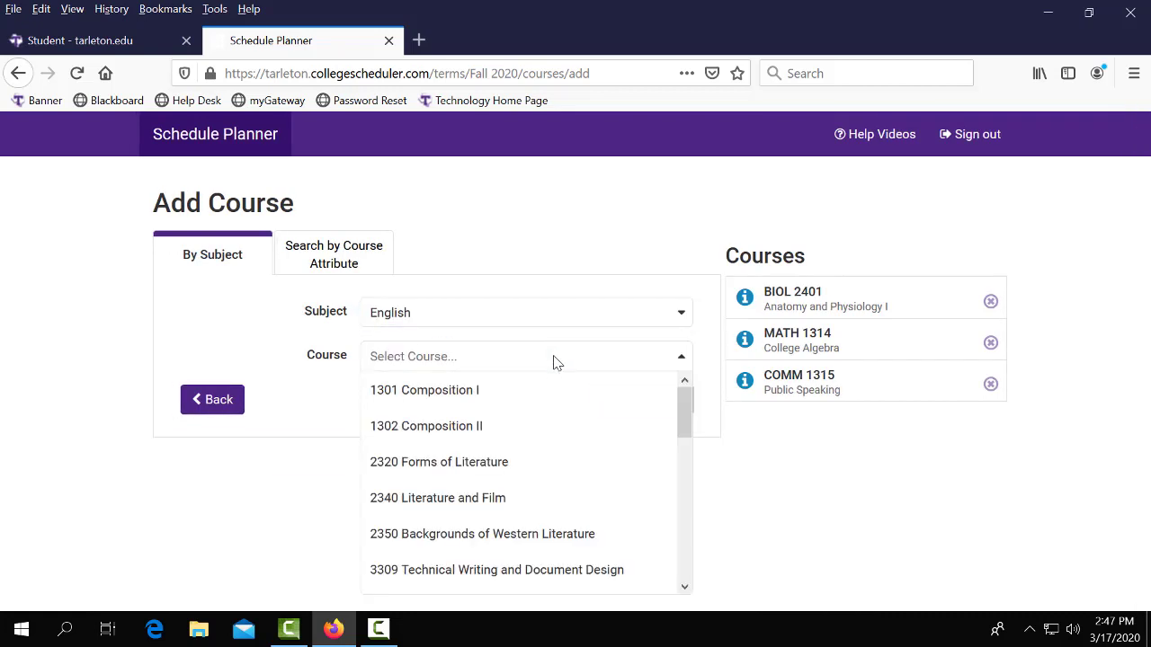
{"action": "left_click", "coordinate": [519, 390]}
{"action": "left_click", "coordinate": [599, 399]}
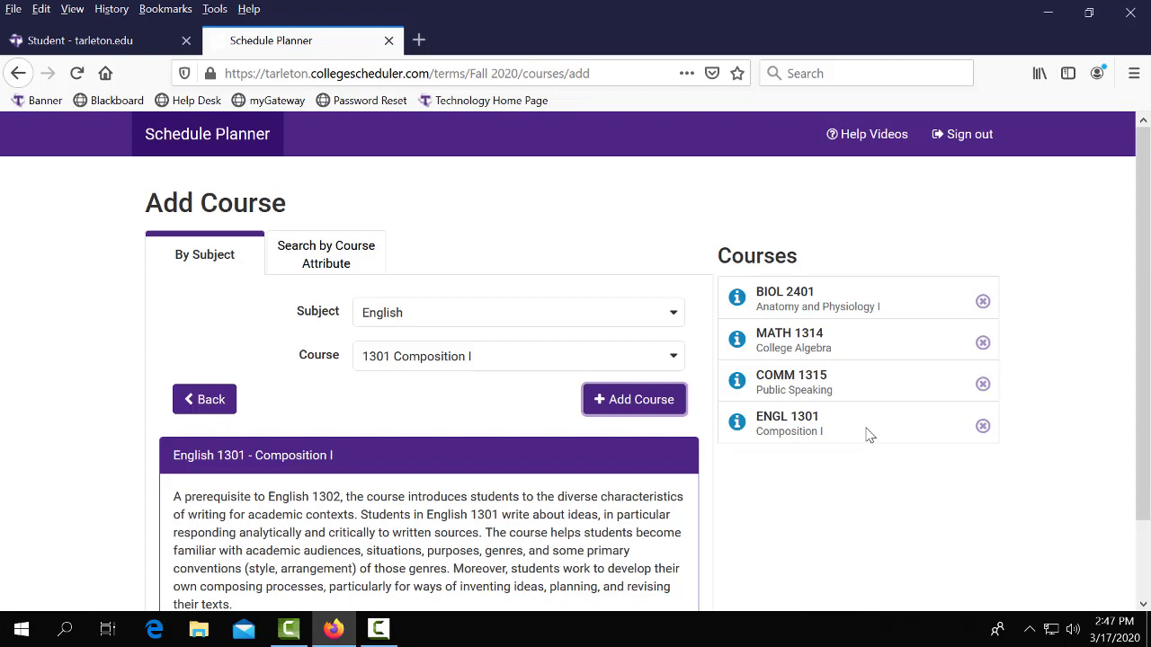
Return to the overview and generate schedules, producing 1000+ combinations with a calendar preview
{"action": "left_click", "coordinate": [177, 406]}
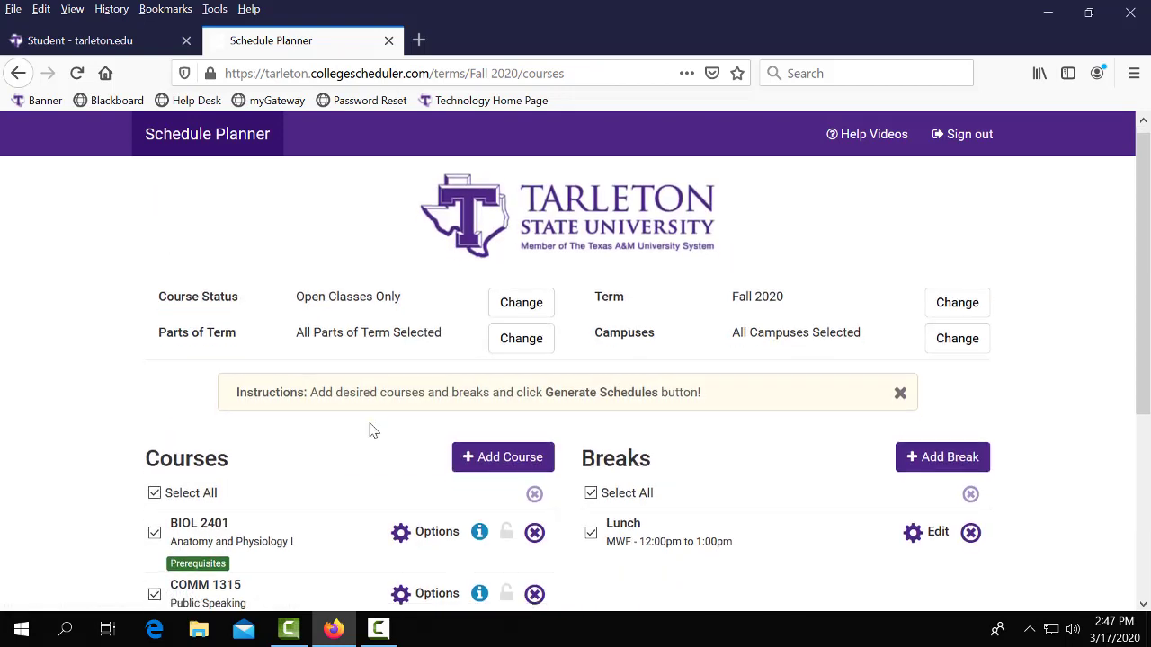
{"action": "scroll", "coordinate": [373, 430], "scroll_direction": "down", "scroll_amount": 2}
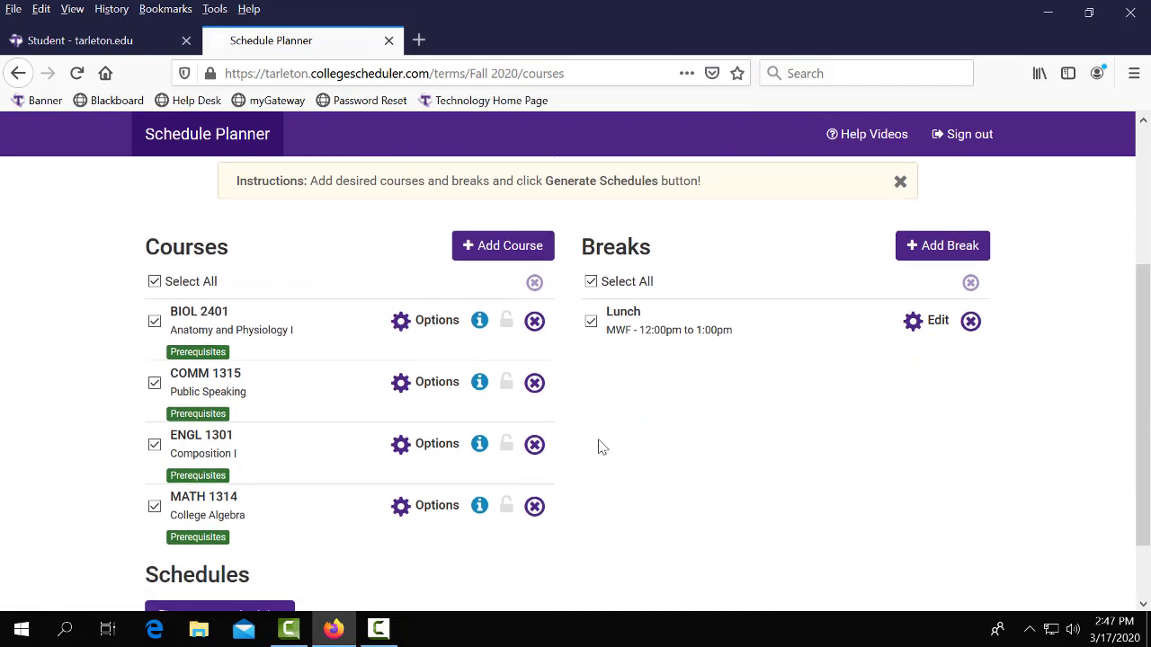
{"action": "scroll", "coordinate": [601, 447], "scroll_direction": "down", "scroll_amount": 2}
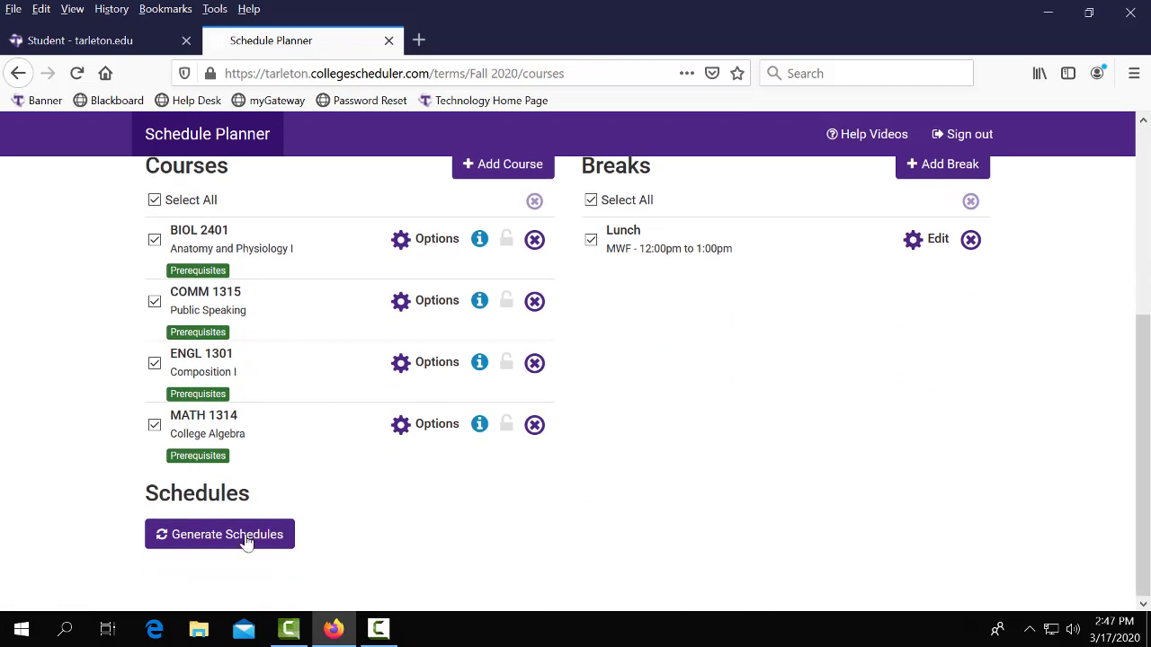
{"action": "left_click", "coordinate": [246, 538]}
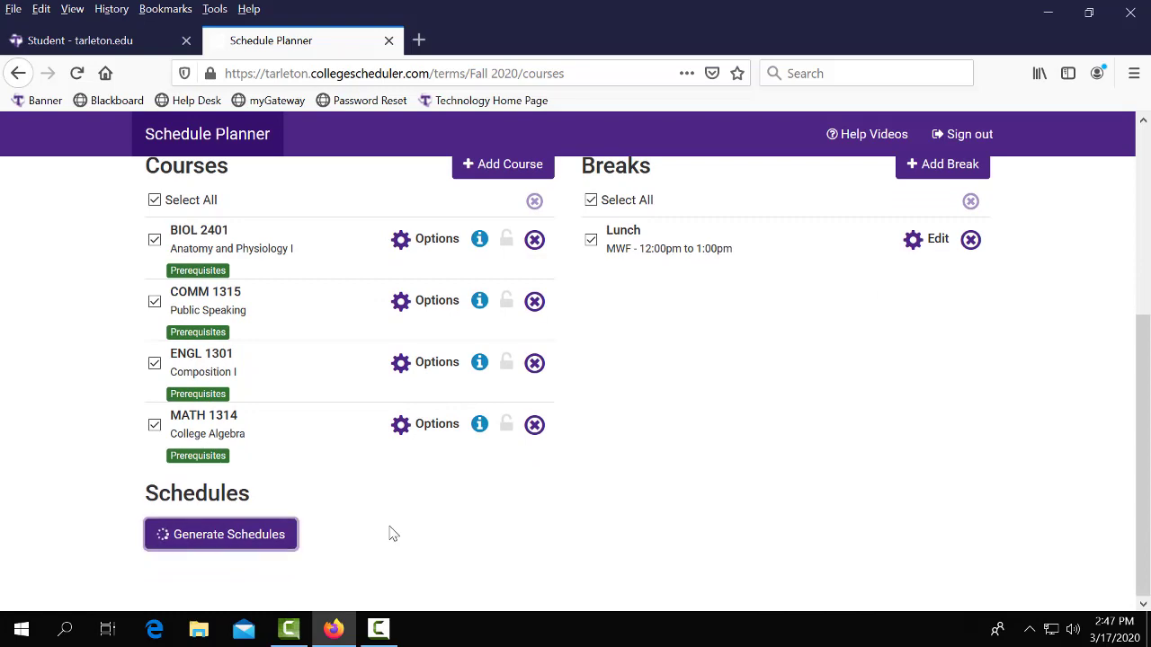
{"action": "scroll", "coordinate": [391, 533], "scroll_direction": "down", "scroll_amount": 5}
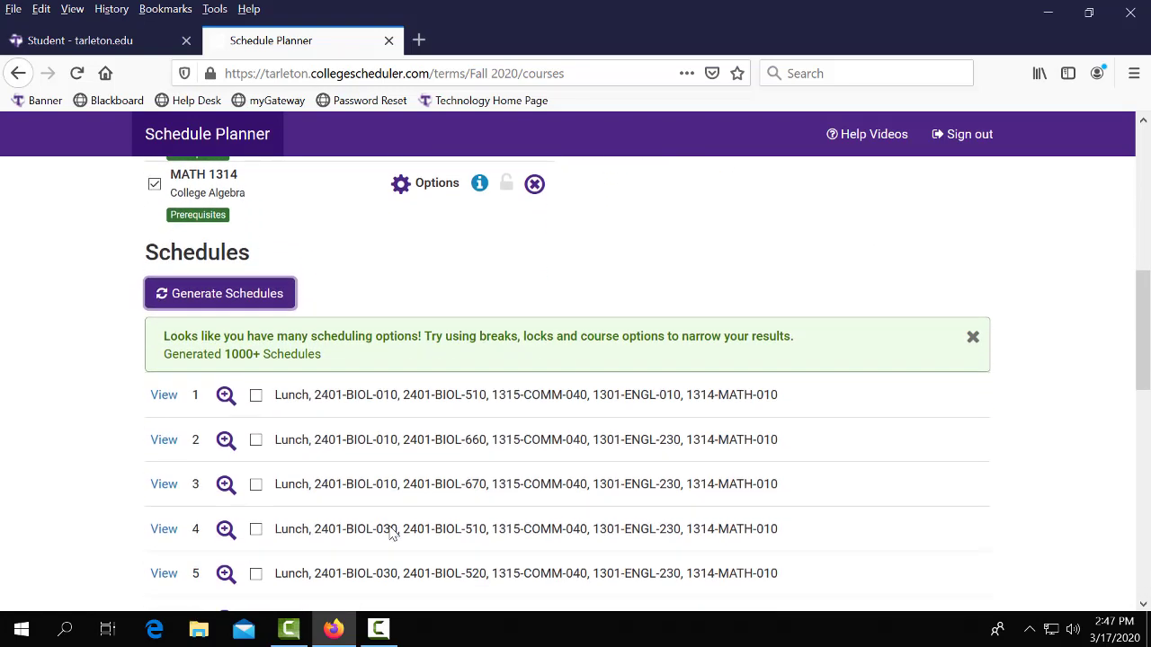
{"action": "scroll", "coordinate": [391, 534], "scroll_direction": "down", "scroll_amount": 1}
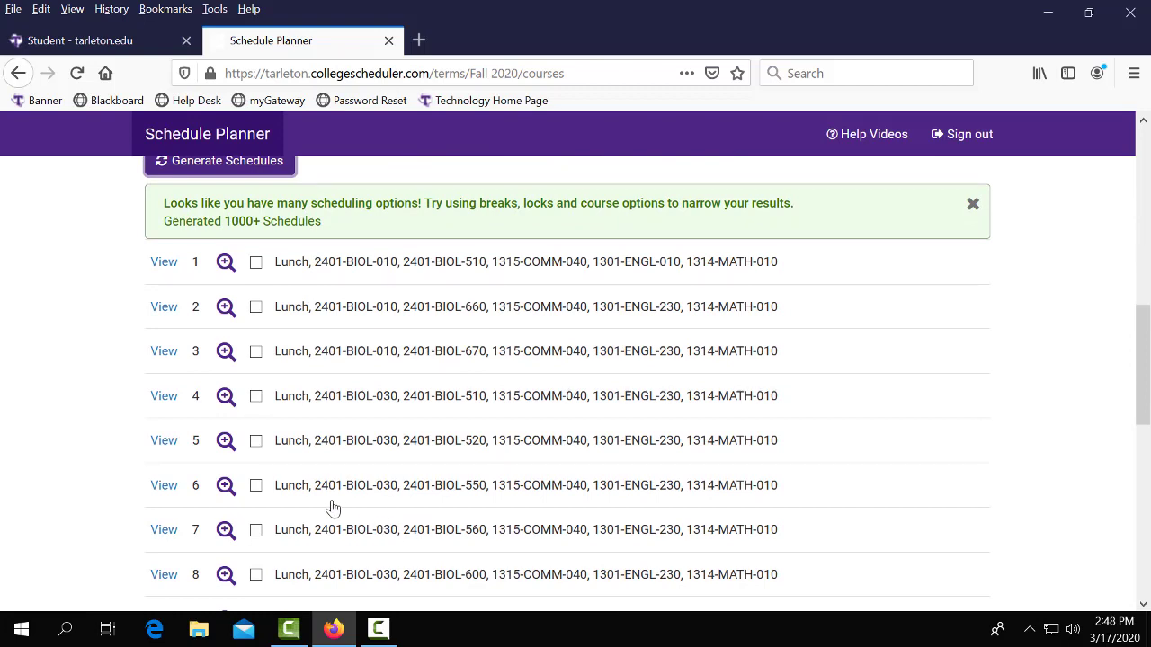
Open schedule 6, dismiss the survey popup, and review its sections and weekly calendar
{"action": "left_click", "coordinate": [158, 489]}
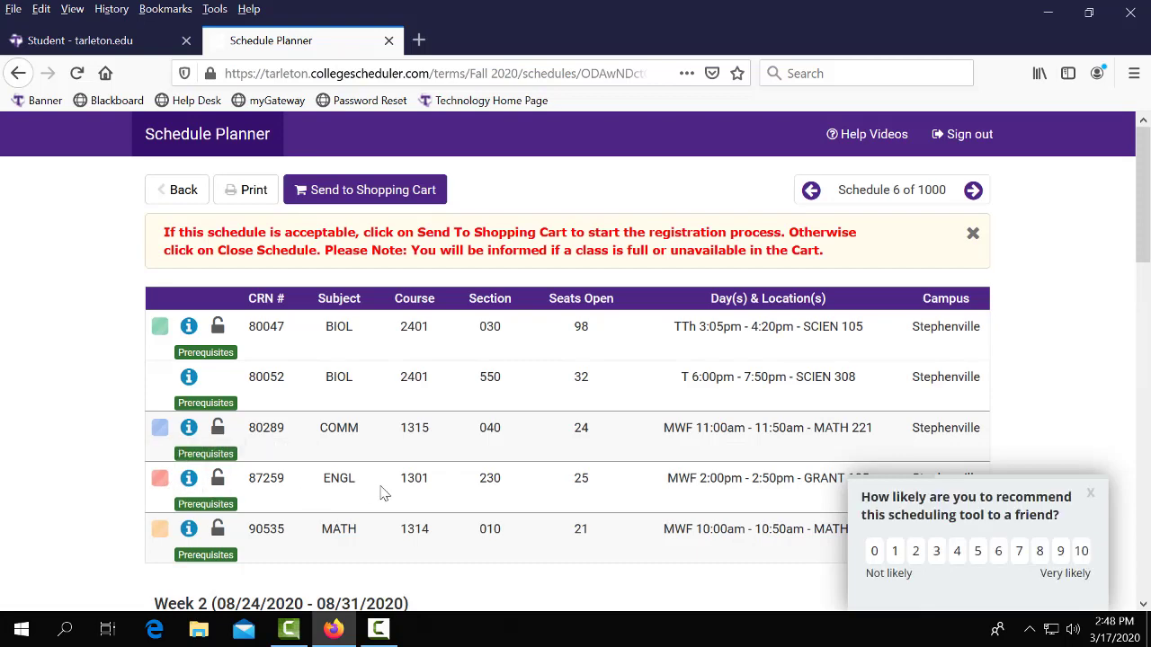
{"action": "left_click", "coordinate": [1091, 493]}
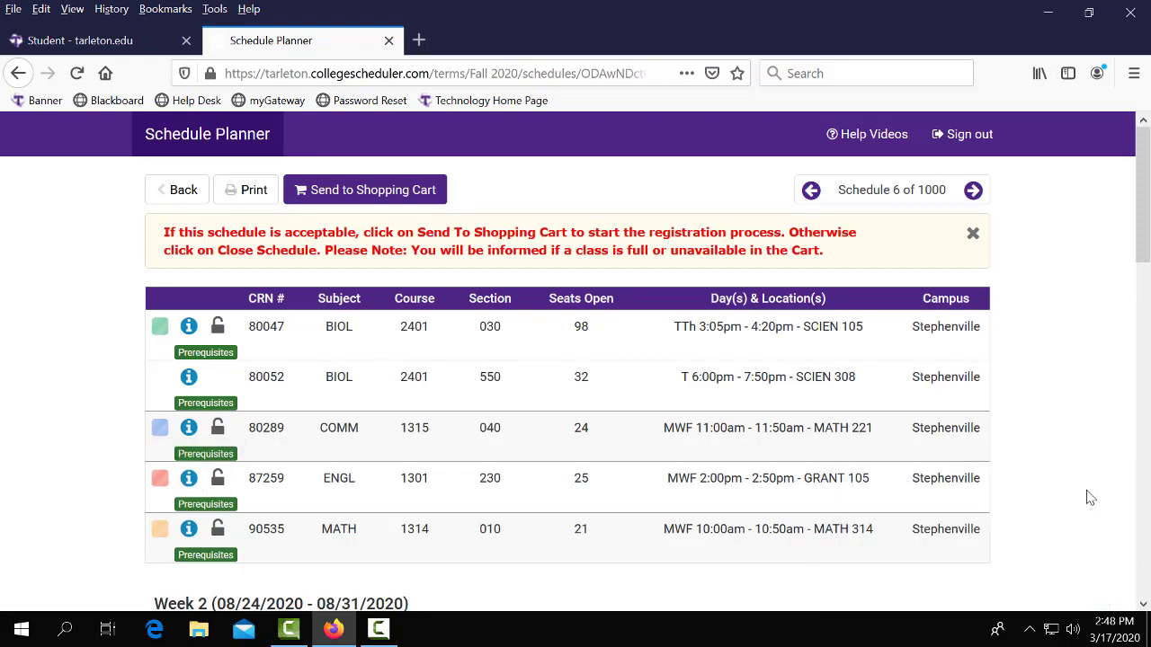
{"action": "scroll", "coordinate": [687, 464], "scroll_direction": "down", "scroll_amount": 2}
{"action": "scroll", "coordinate": [687, 464], "scroll_direction": "down", "scroll_amount": 8}
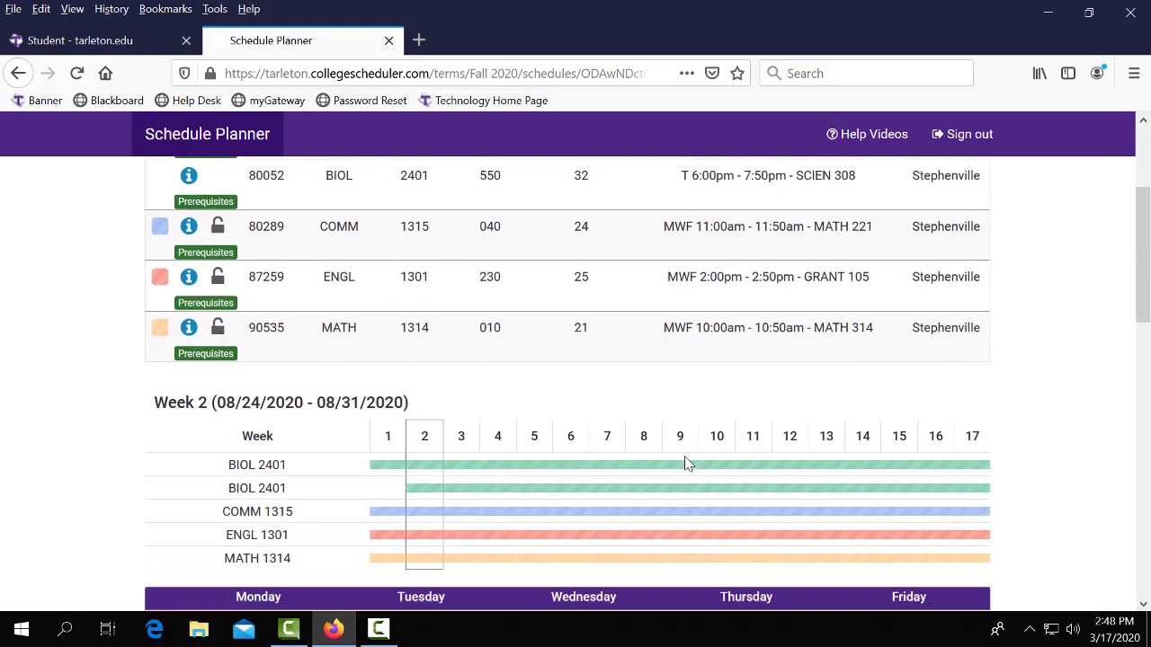
{"action": "scroll", "coordinate": [688, 464], "scroll_direction": "down", "scroll_amount": 5}
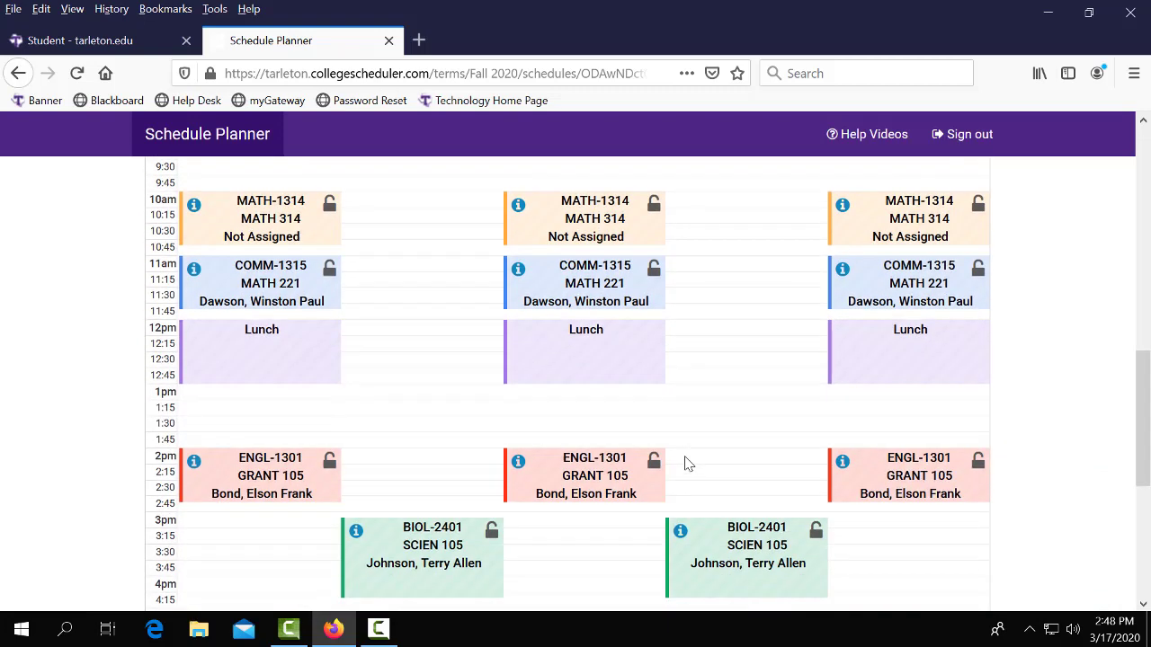
{"action": "scroll", "coordinate": [684, 464], "scroll_direction": "down", "scroll_amount": 2}
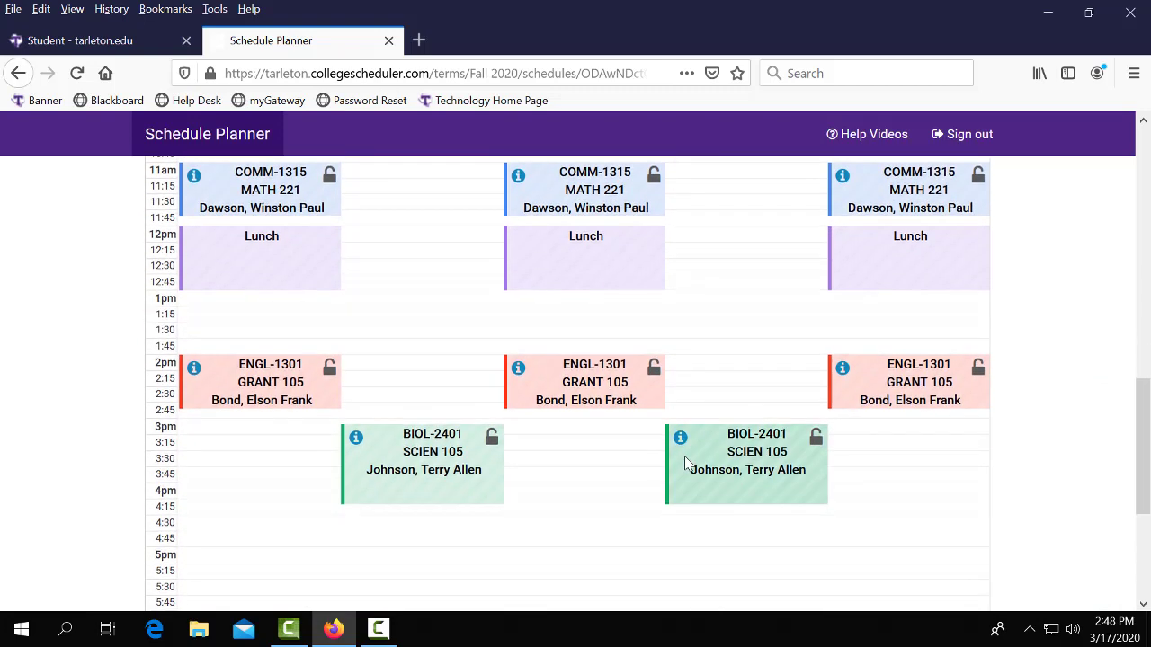
{"action": "scroll", "coordinate": [702, 461], "scroll_direction": "up", "scroll_amount": 2}
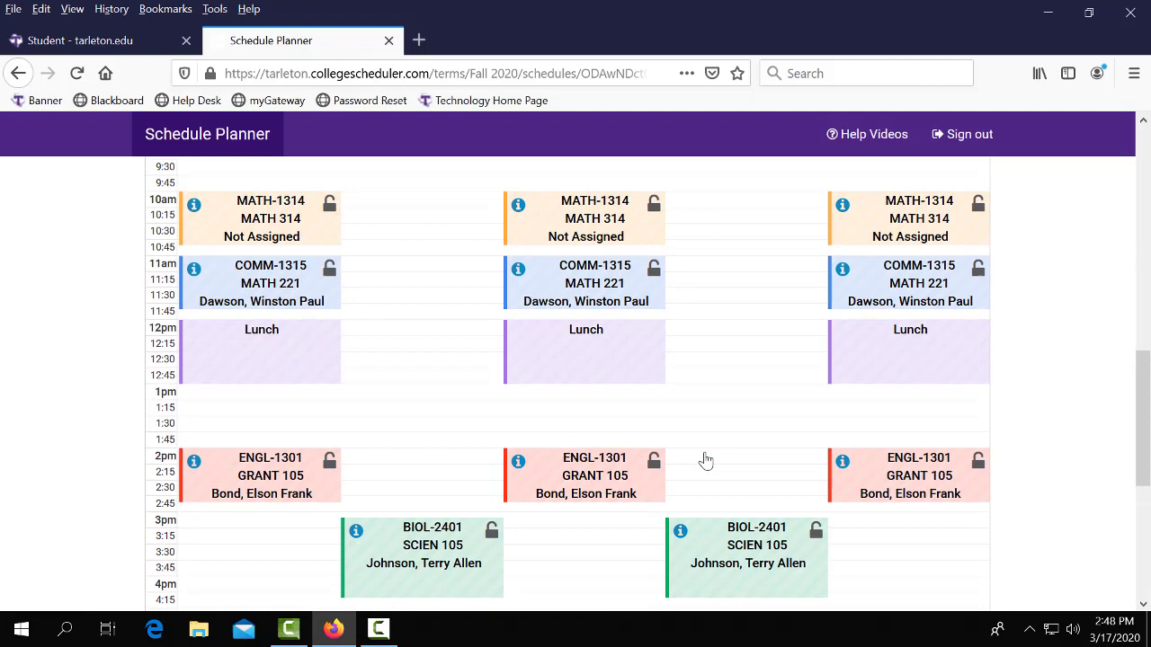
{"action": "scroll", "coordinate": [382, 412], "scroll_direction": "up", "scroll_amount": 6}
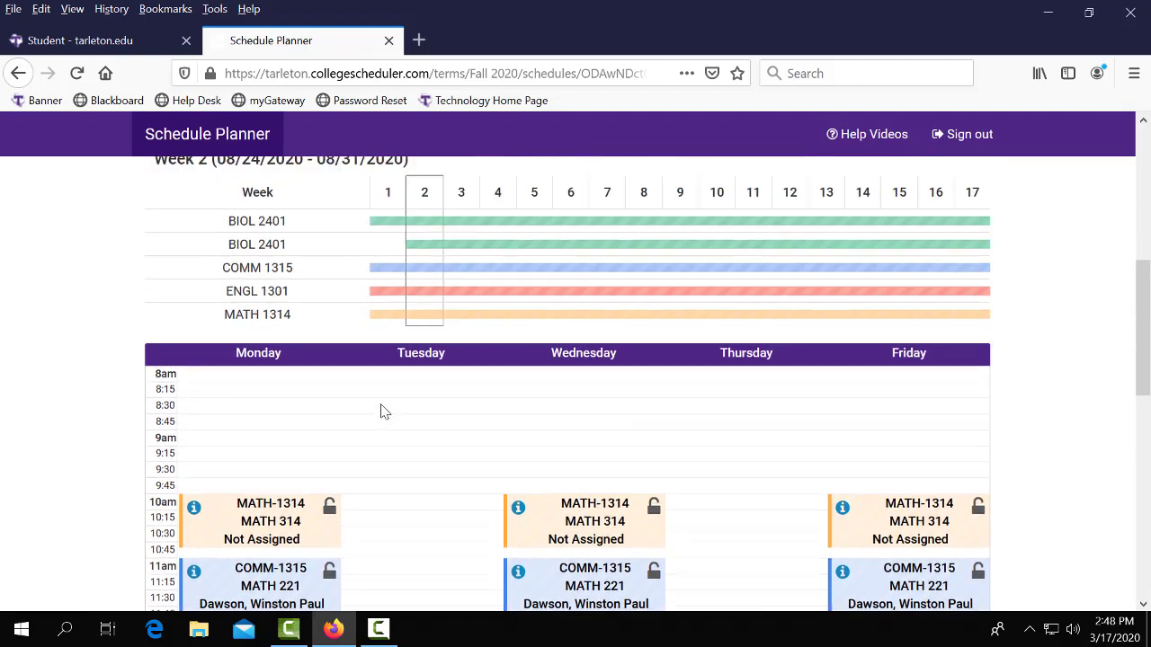
{"action": "scroll", "coordinate": [382, 412], "scroll_direction": "up", "scroll_amount": 8}
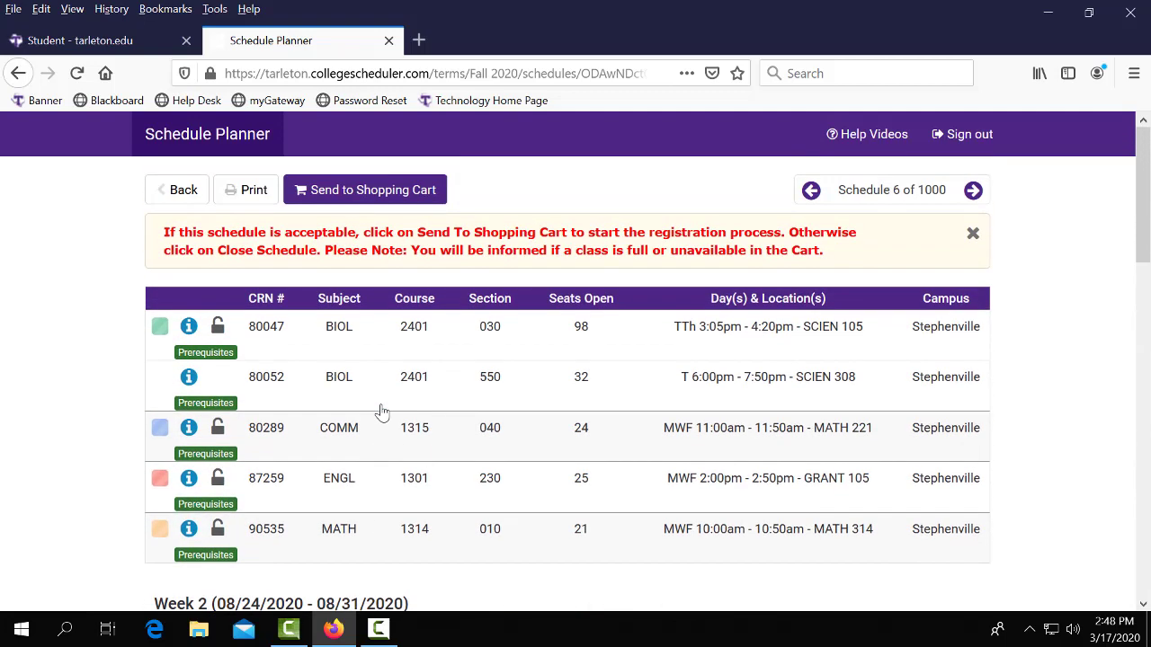
Send schedule 6 to the Shopping Cart
{"action": "left_click", "coordinate": [401, 198]}
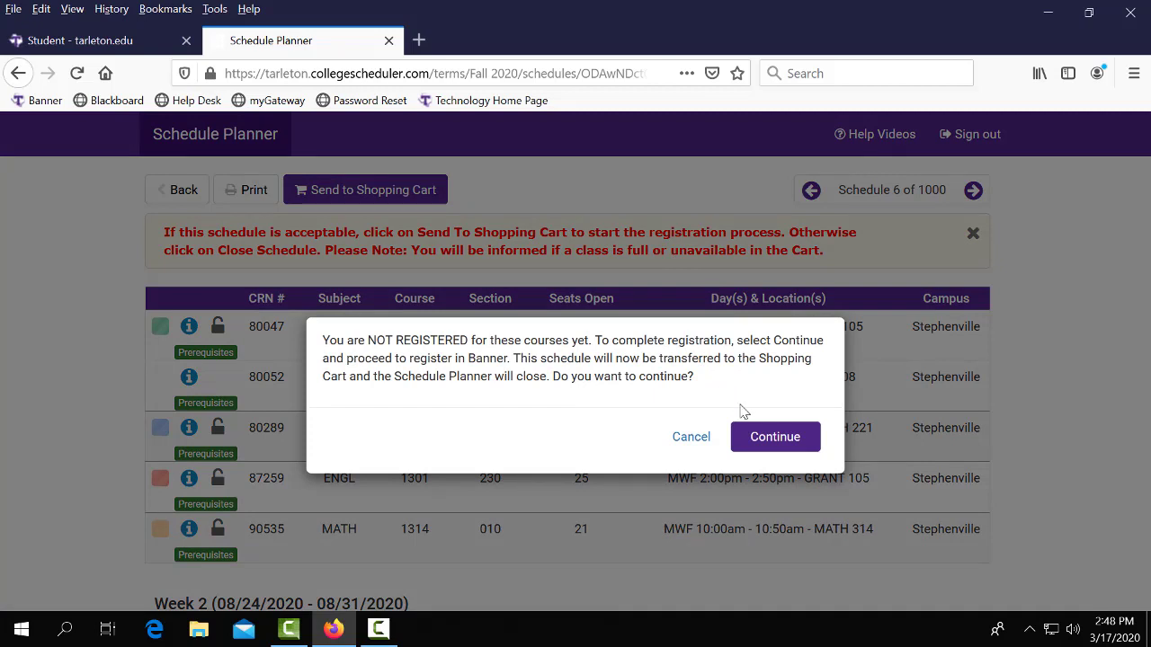
Confirm the transfer and zoom into the Registration Cart listing schedule 6's five sections
{"action": "left_click", "coordinate": [750, 436]}
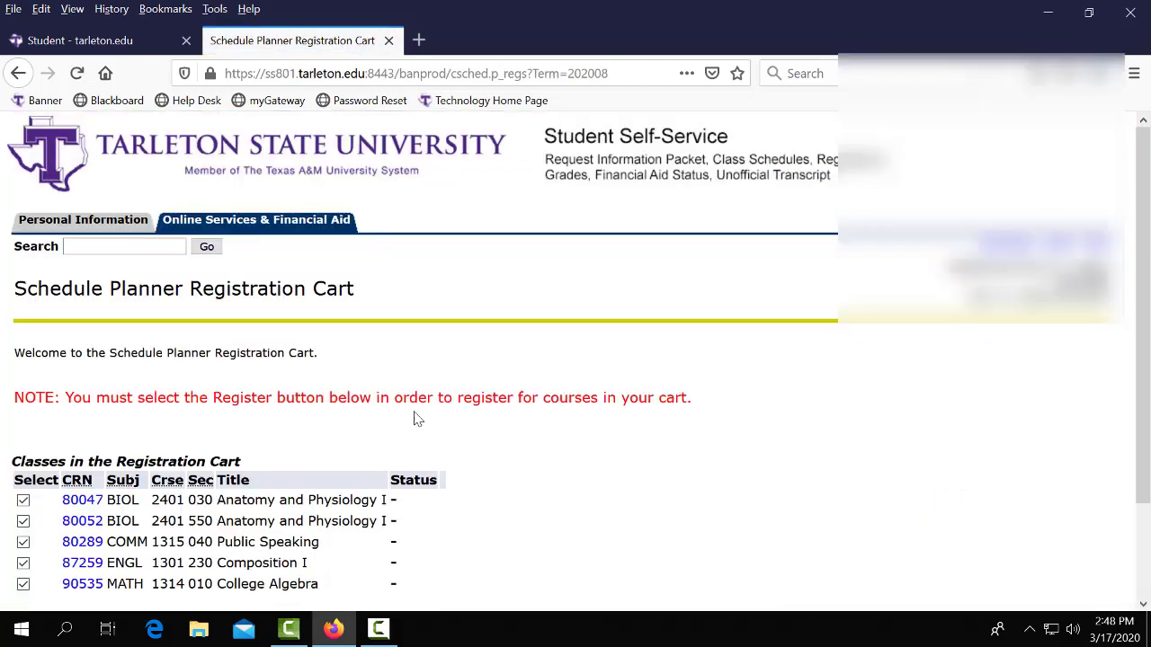
{"action": "key", "text": "ctrl+plus"}
{"action": "key", "text": "ctrl+plus"}
{"action": "scroll", "coordinate": [418, 421], "scroll_direction": "down", "scroll_amount": 1}
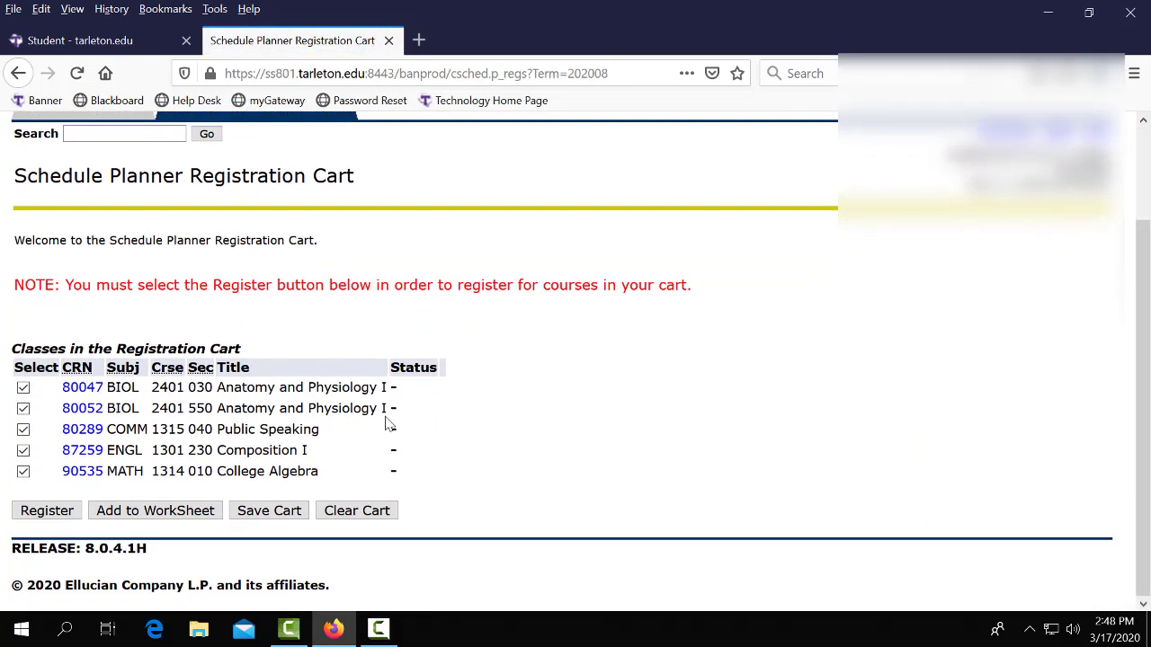